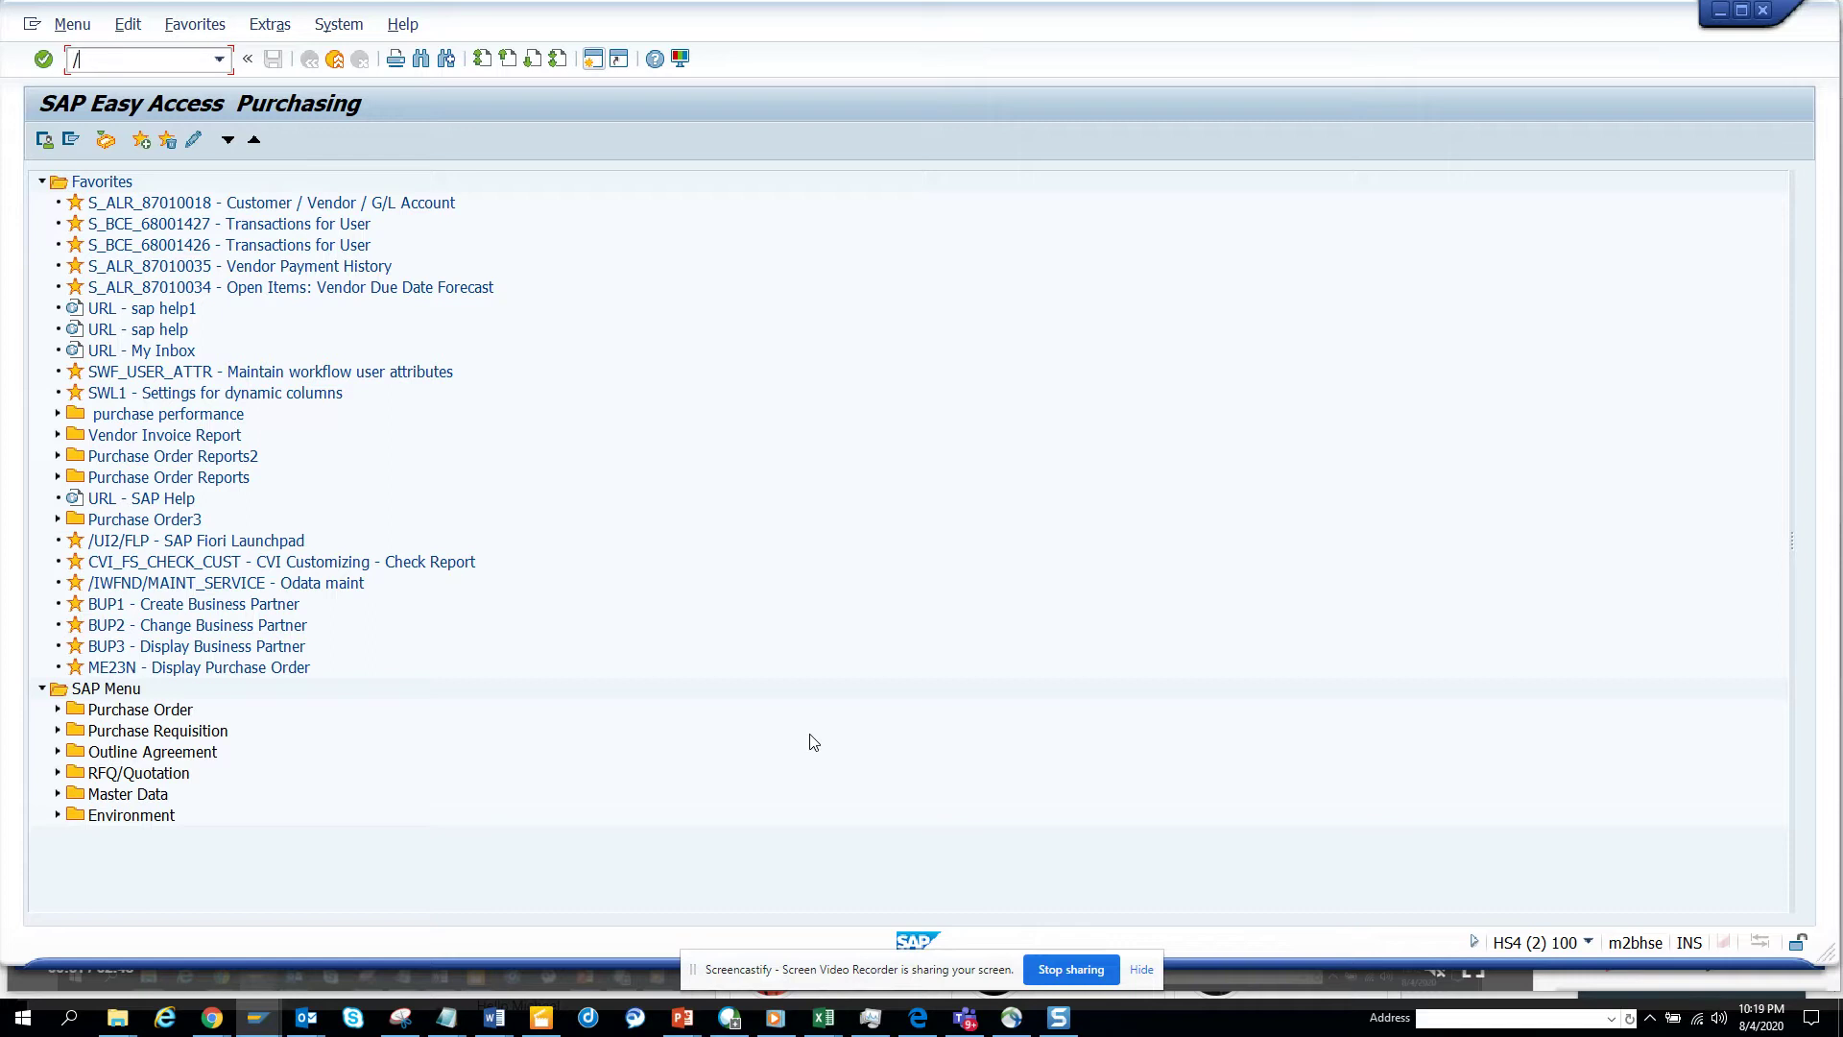
Launch /IWFND/APPS_LOG and search error-only logs ('Only Important Logs') from 07/04/2020 to 08/04/2020
{"action": "key", "text": "ctrl+v"}
{"action": "key", "text": "Return"}
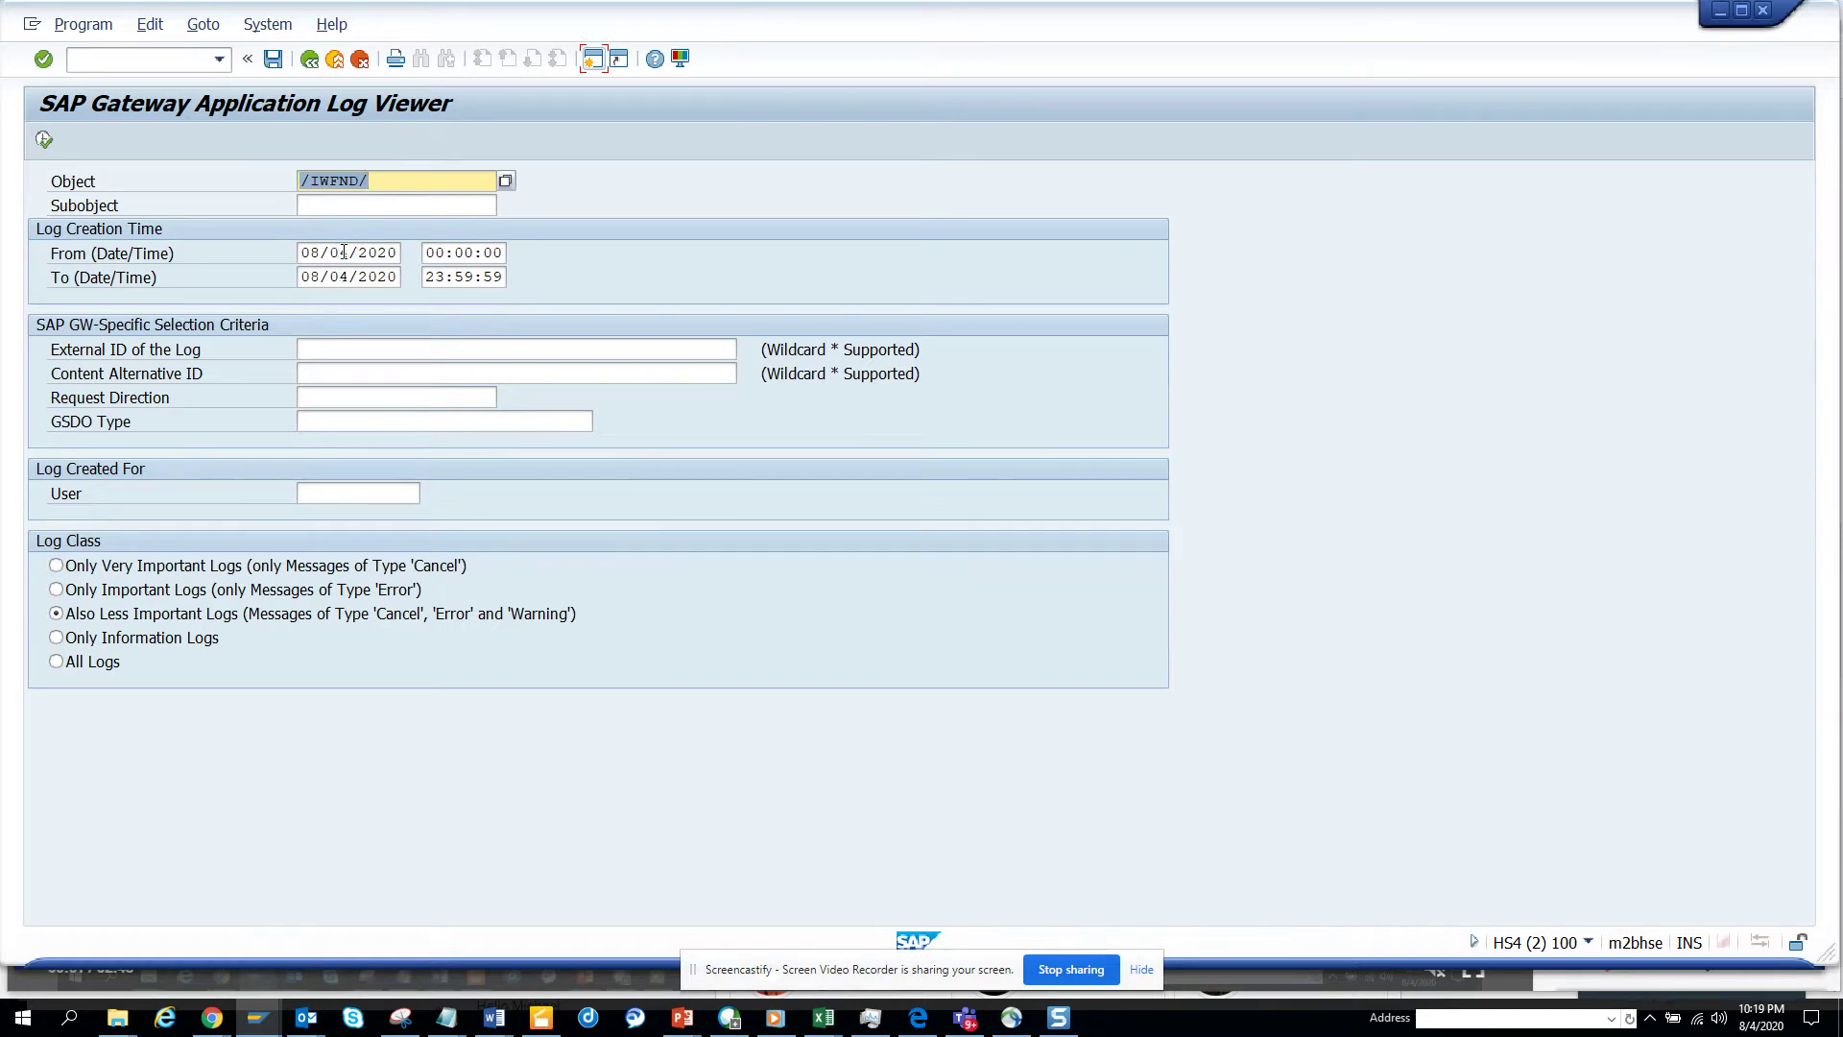
{"action": "left_click", "coordinate": [344, 251]}
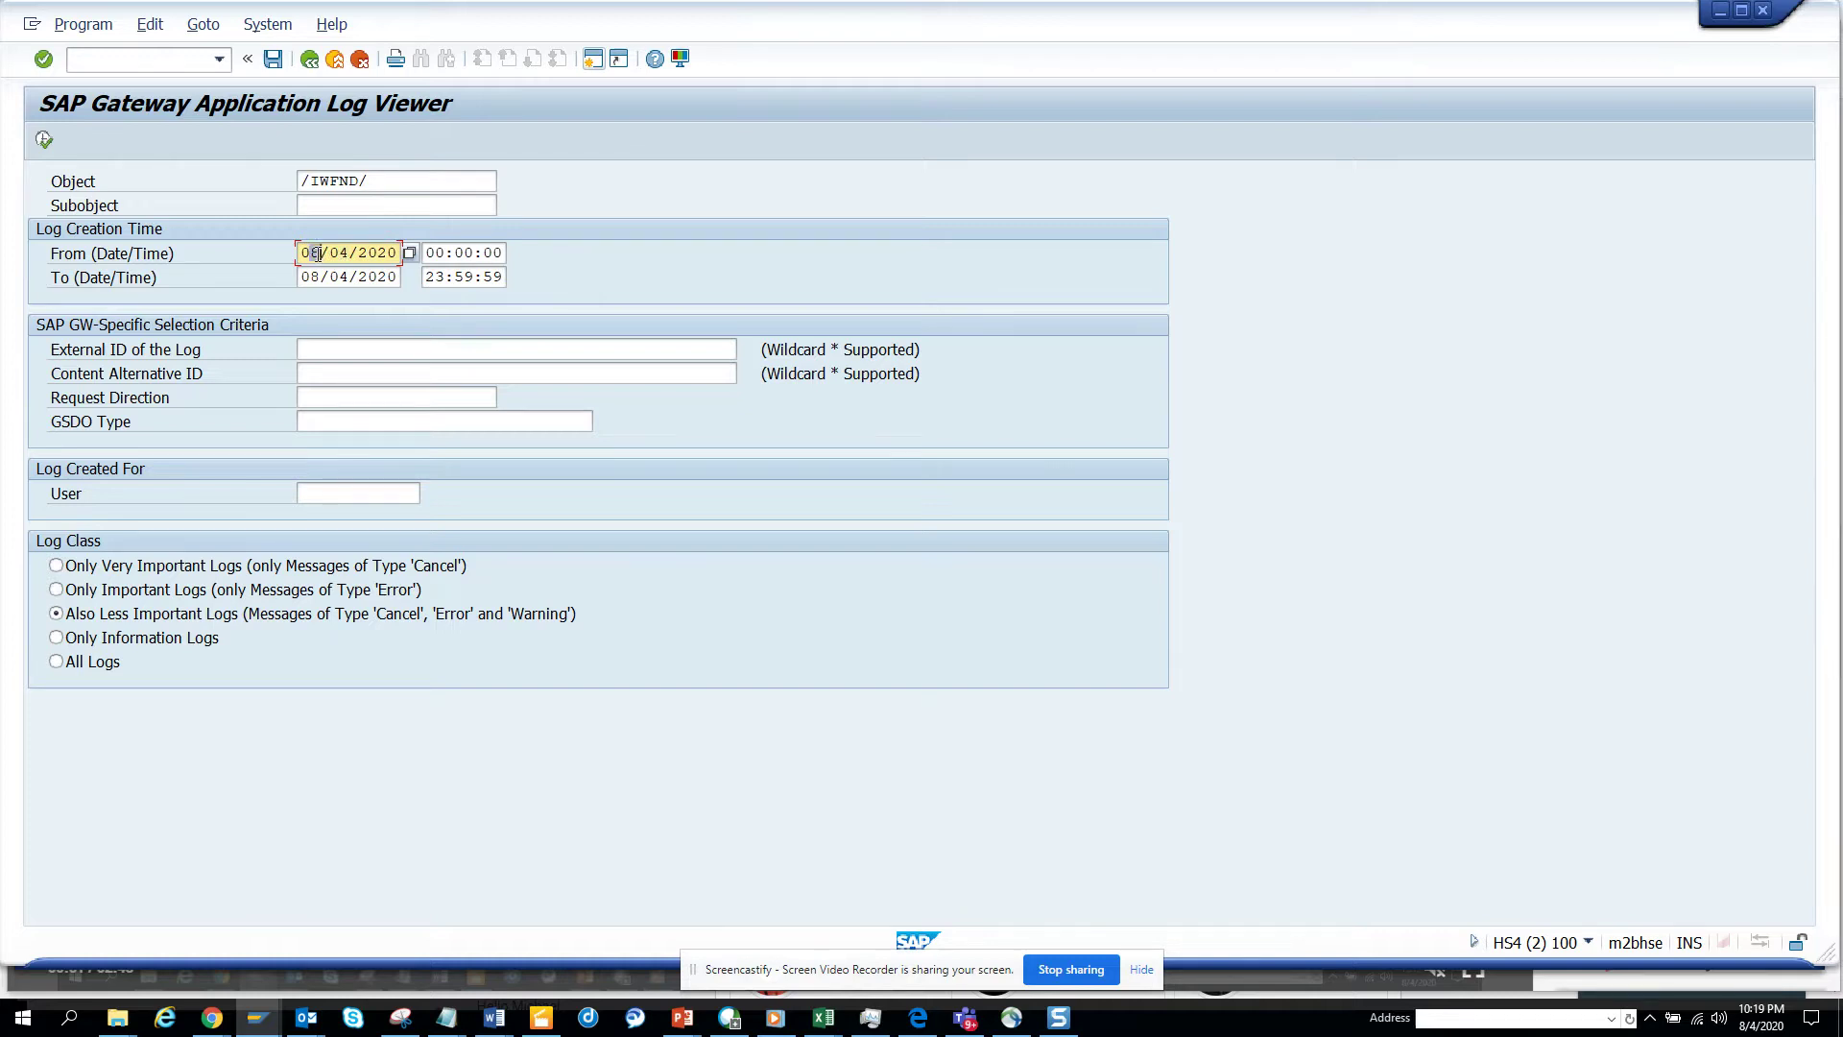
{"action": "key", "text": "BackSpace"}
{"action": "type", "text": "7"}
{"action": "left_click", "coordinate": [210, 593]}
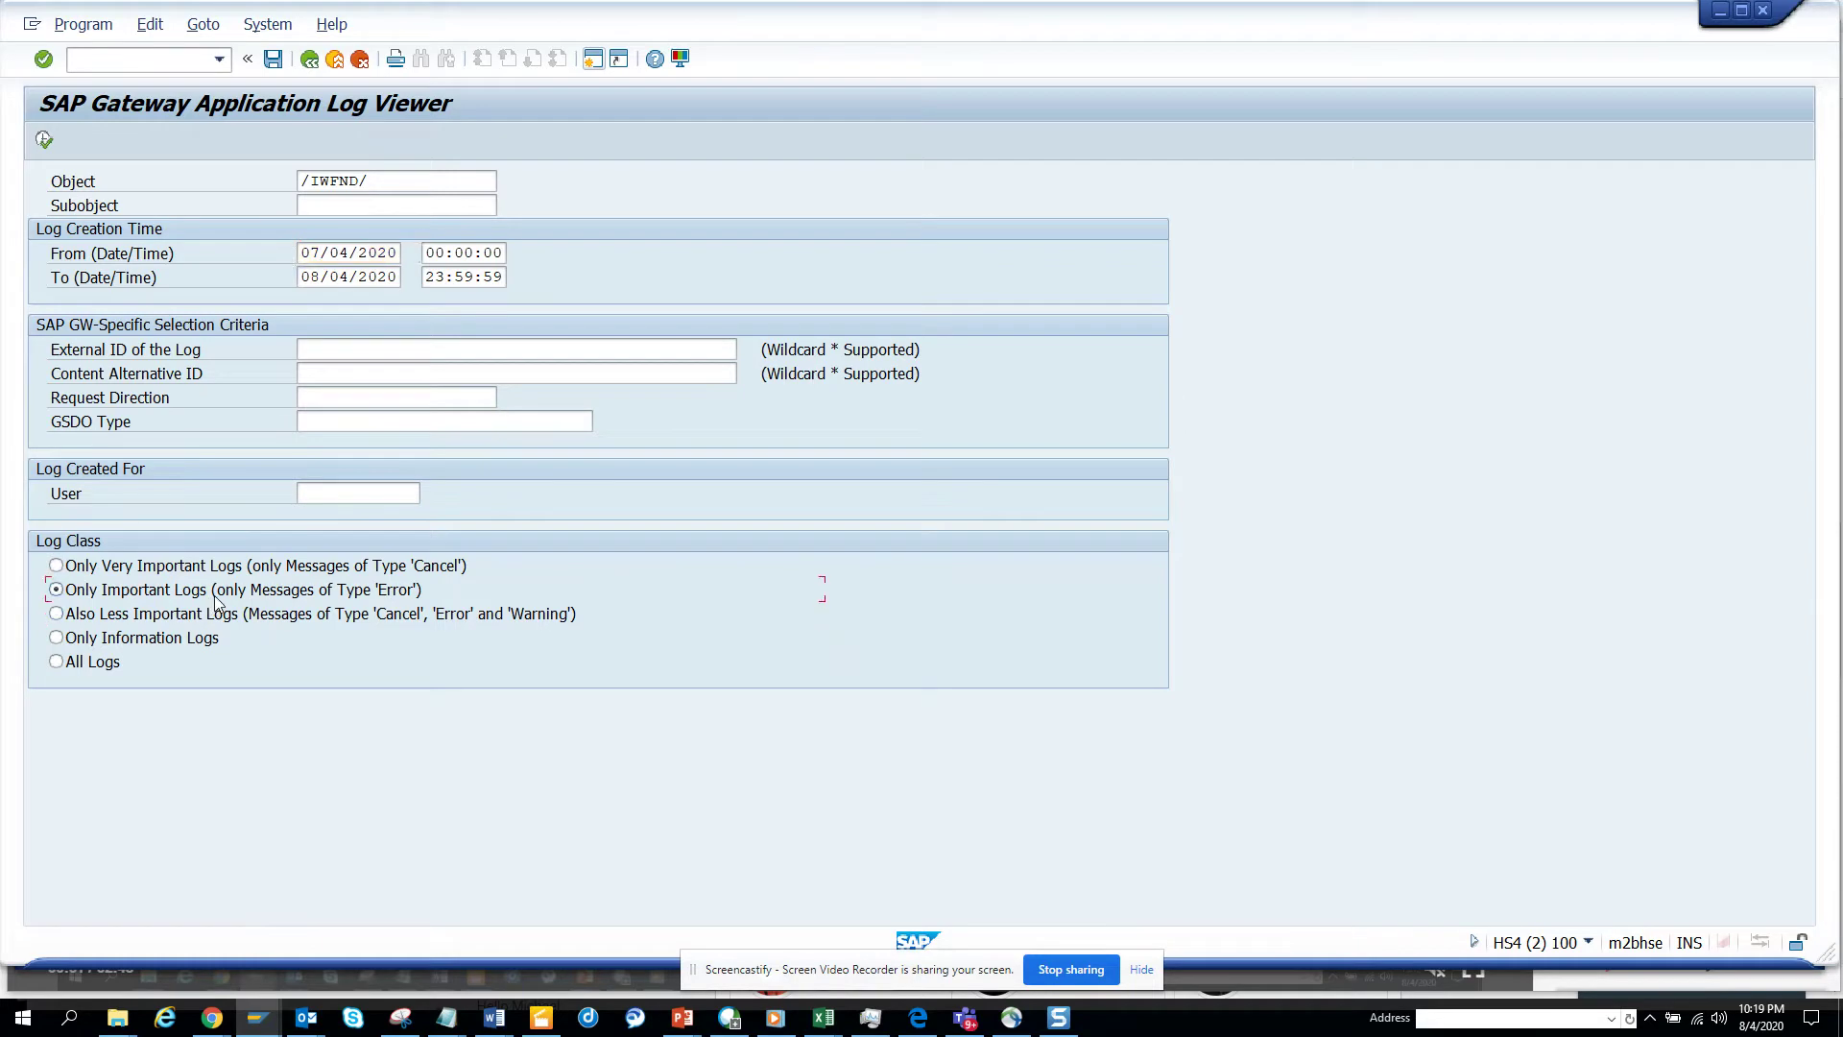
{"action": "left_click", "coordinate": [44, 139]}
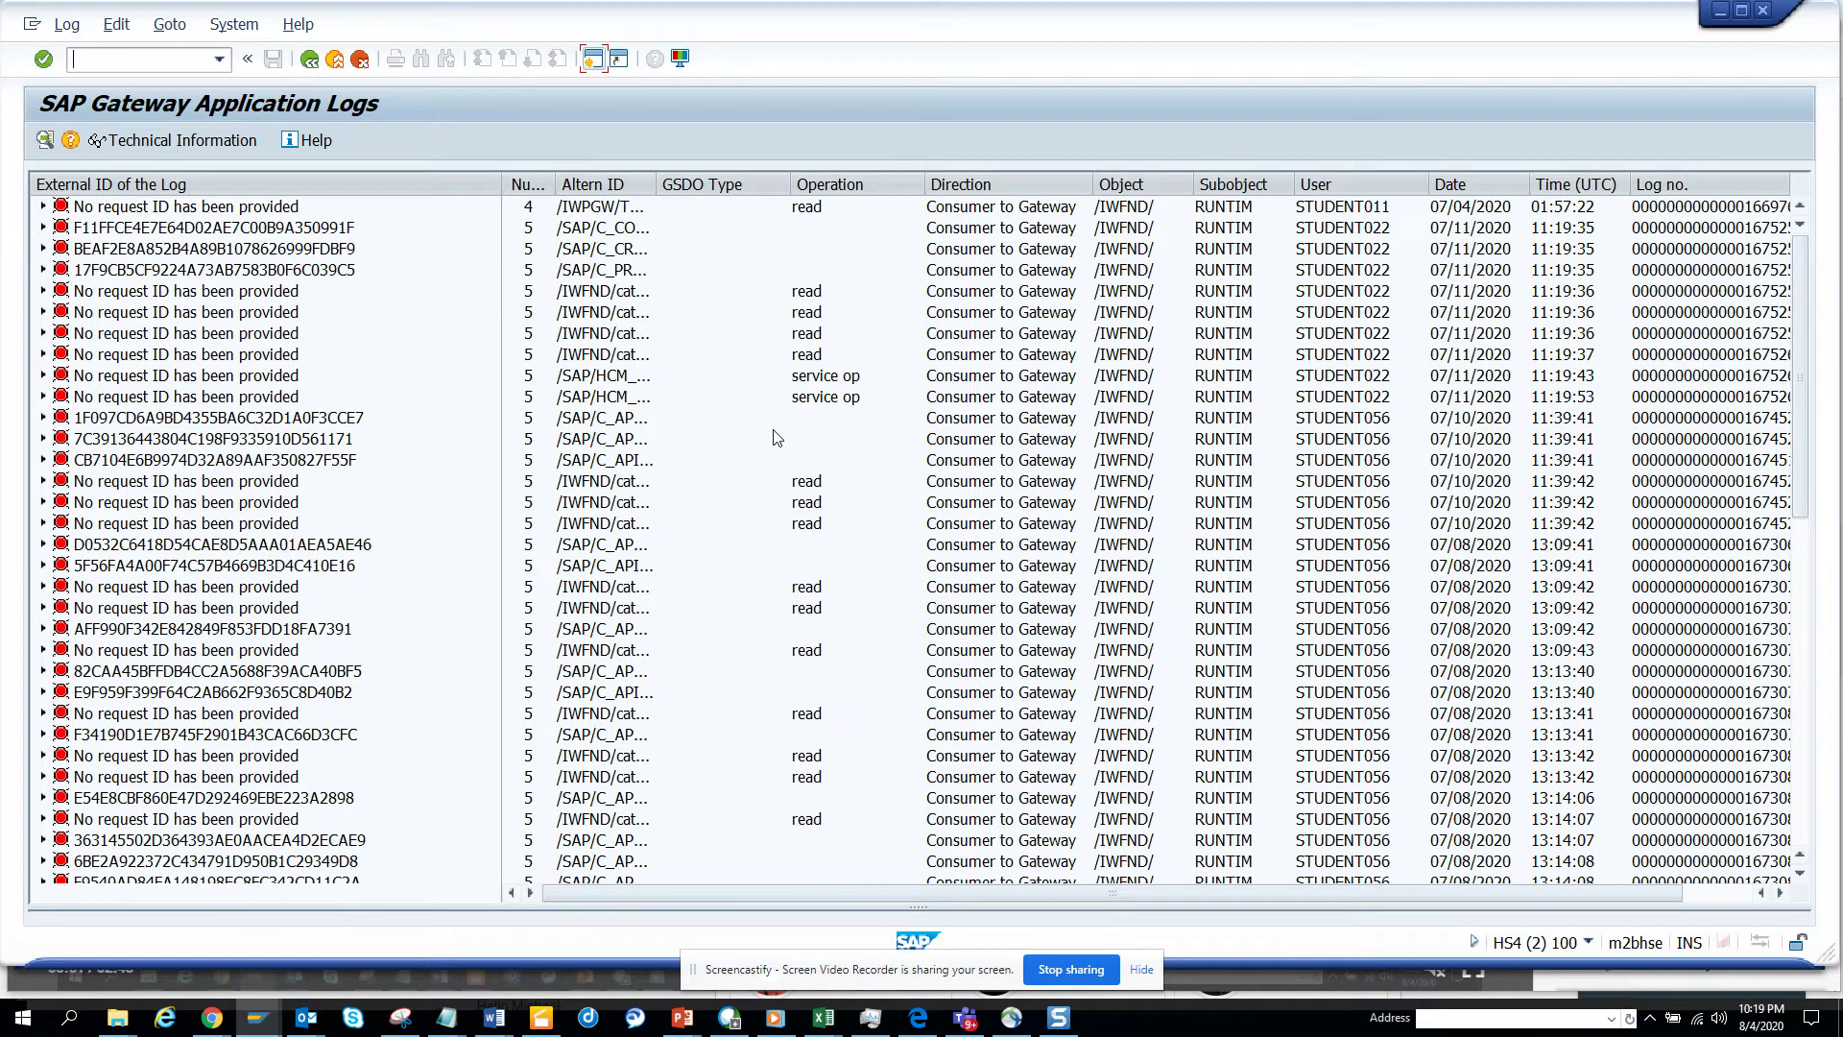
{"action": "left_click", "coordinate": [44, 248]}
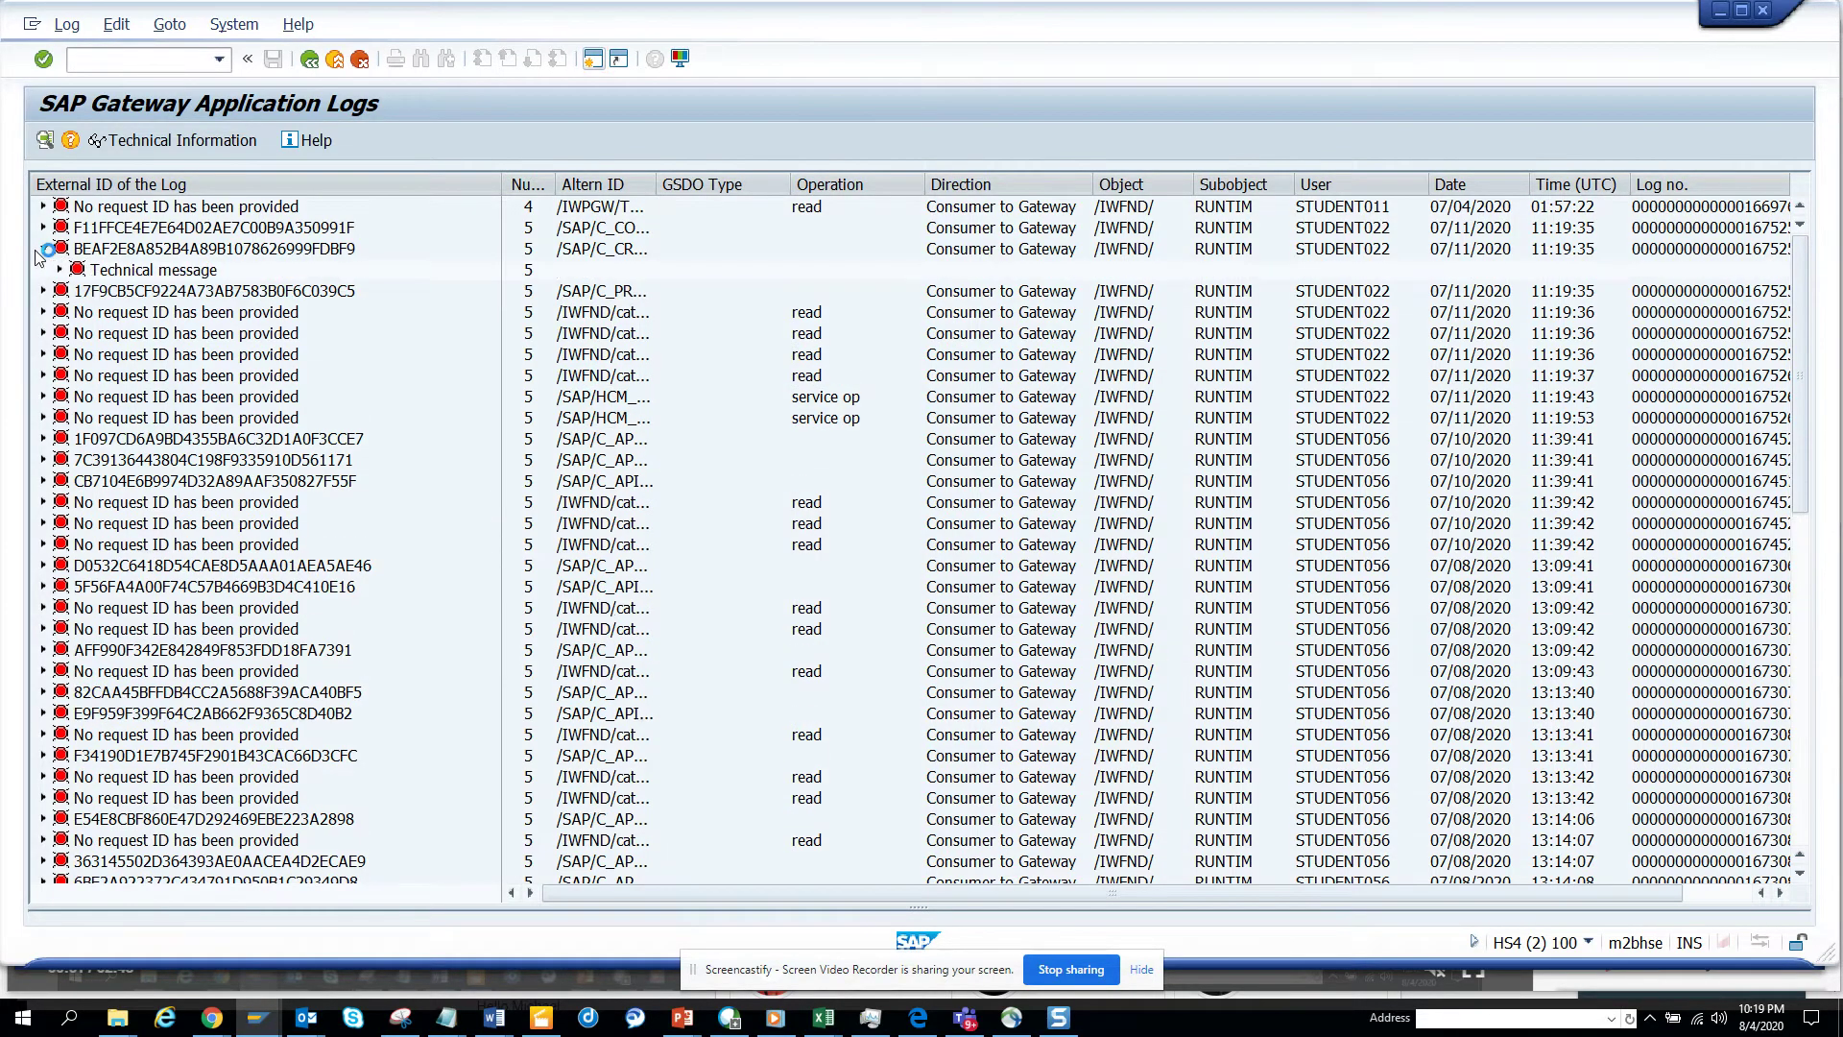
{"action": "left_click", "coordinate": [125, 278]}
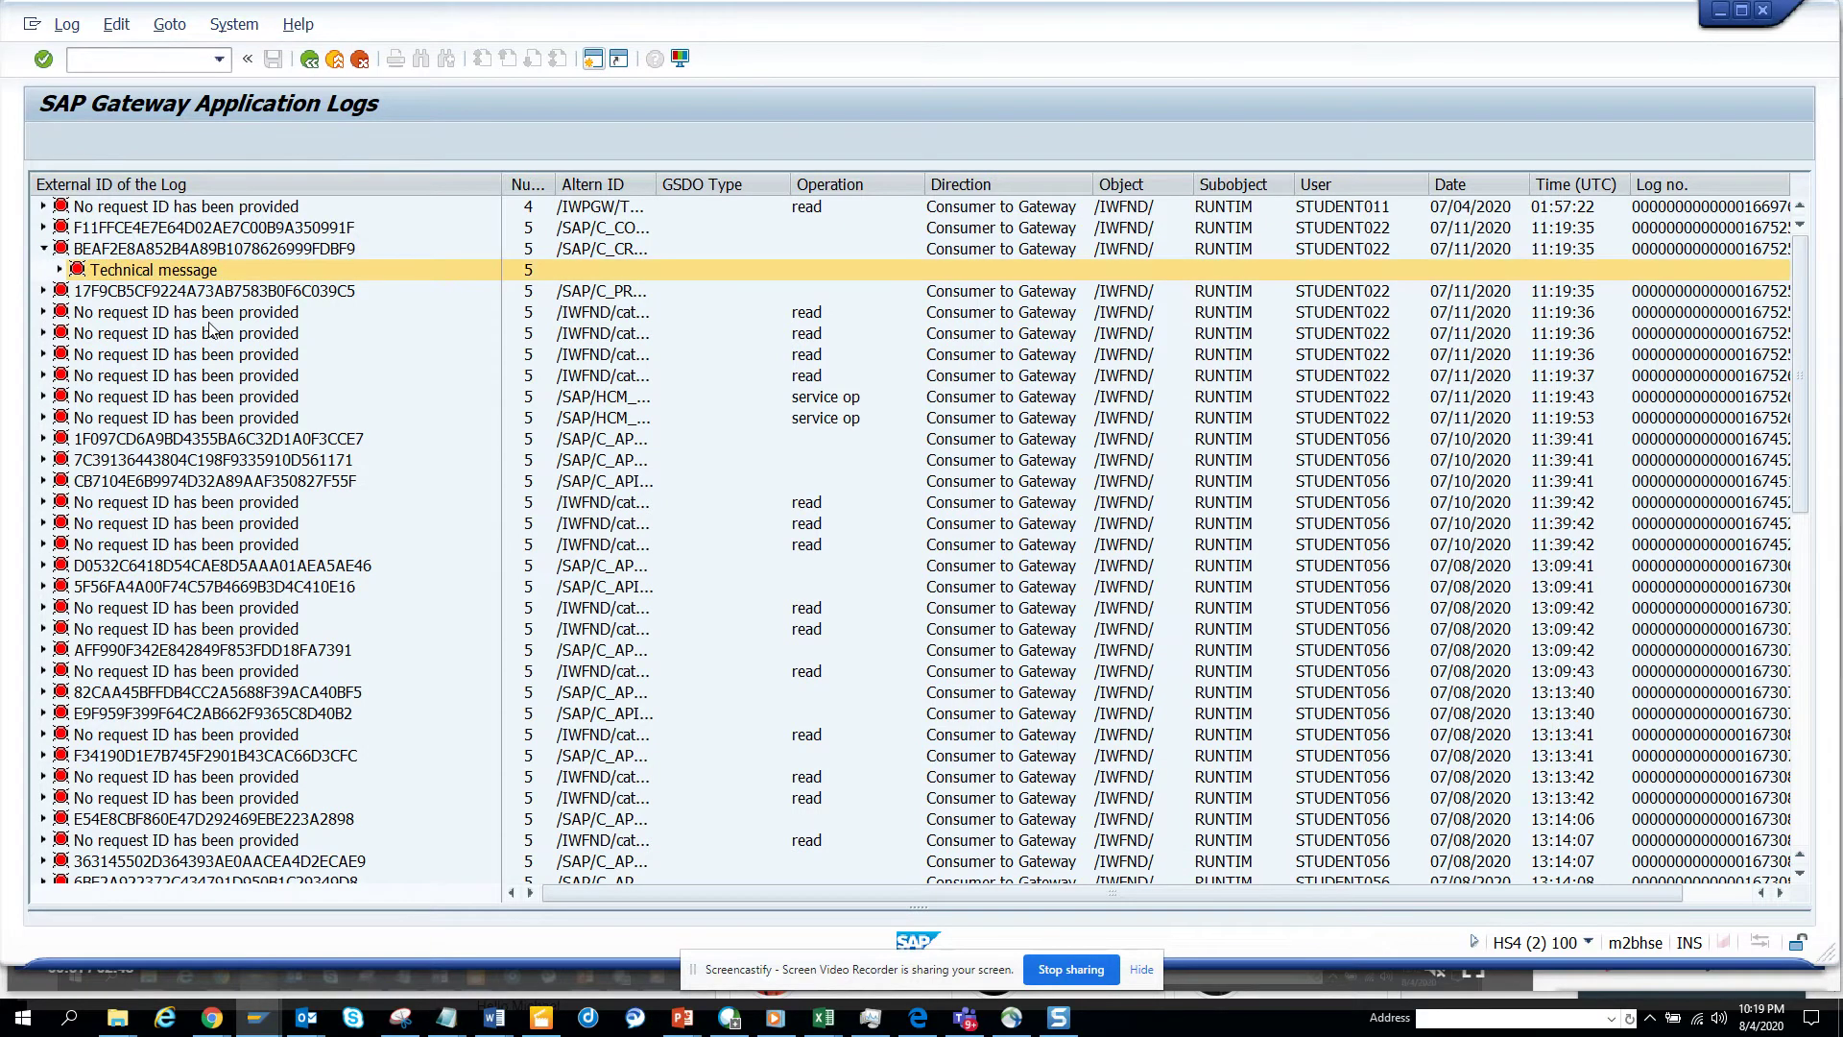
{"action": "left_click", "coordinate": [60, 270]}
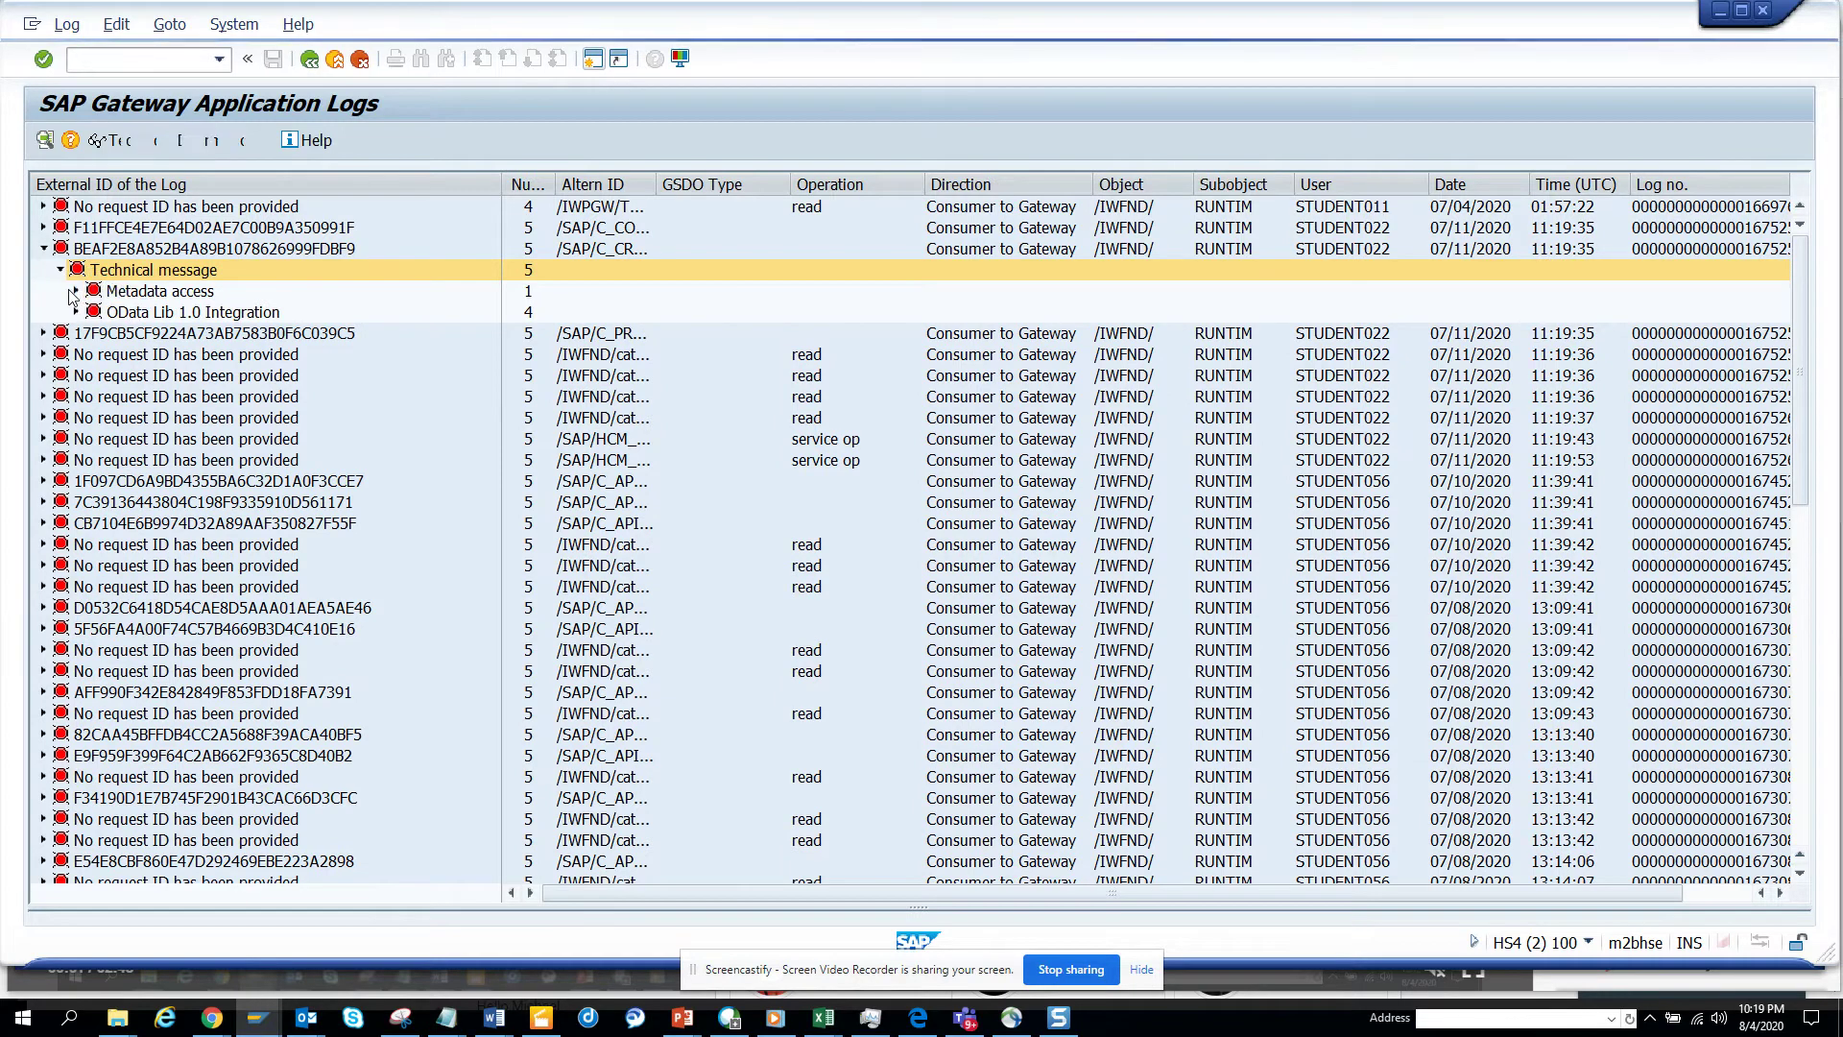
{"action": "left_click", "coordinate": [75, 291]}
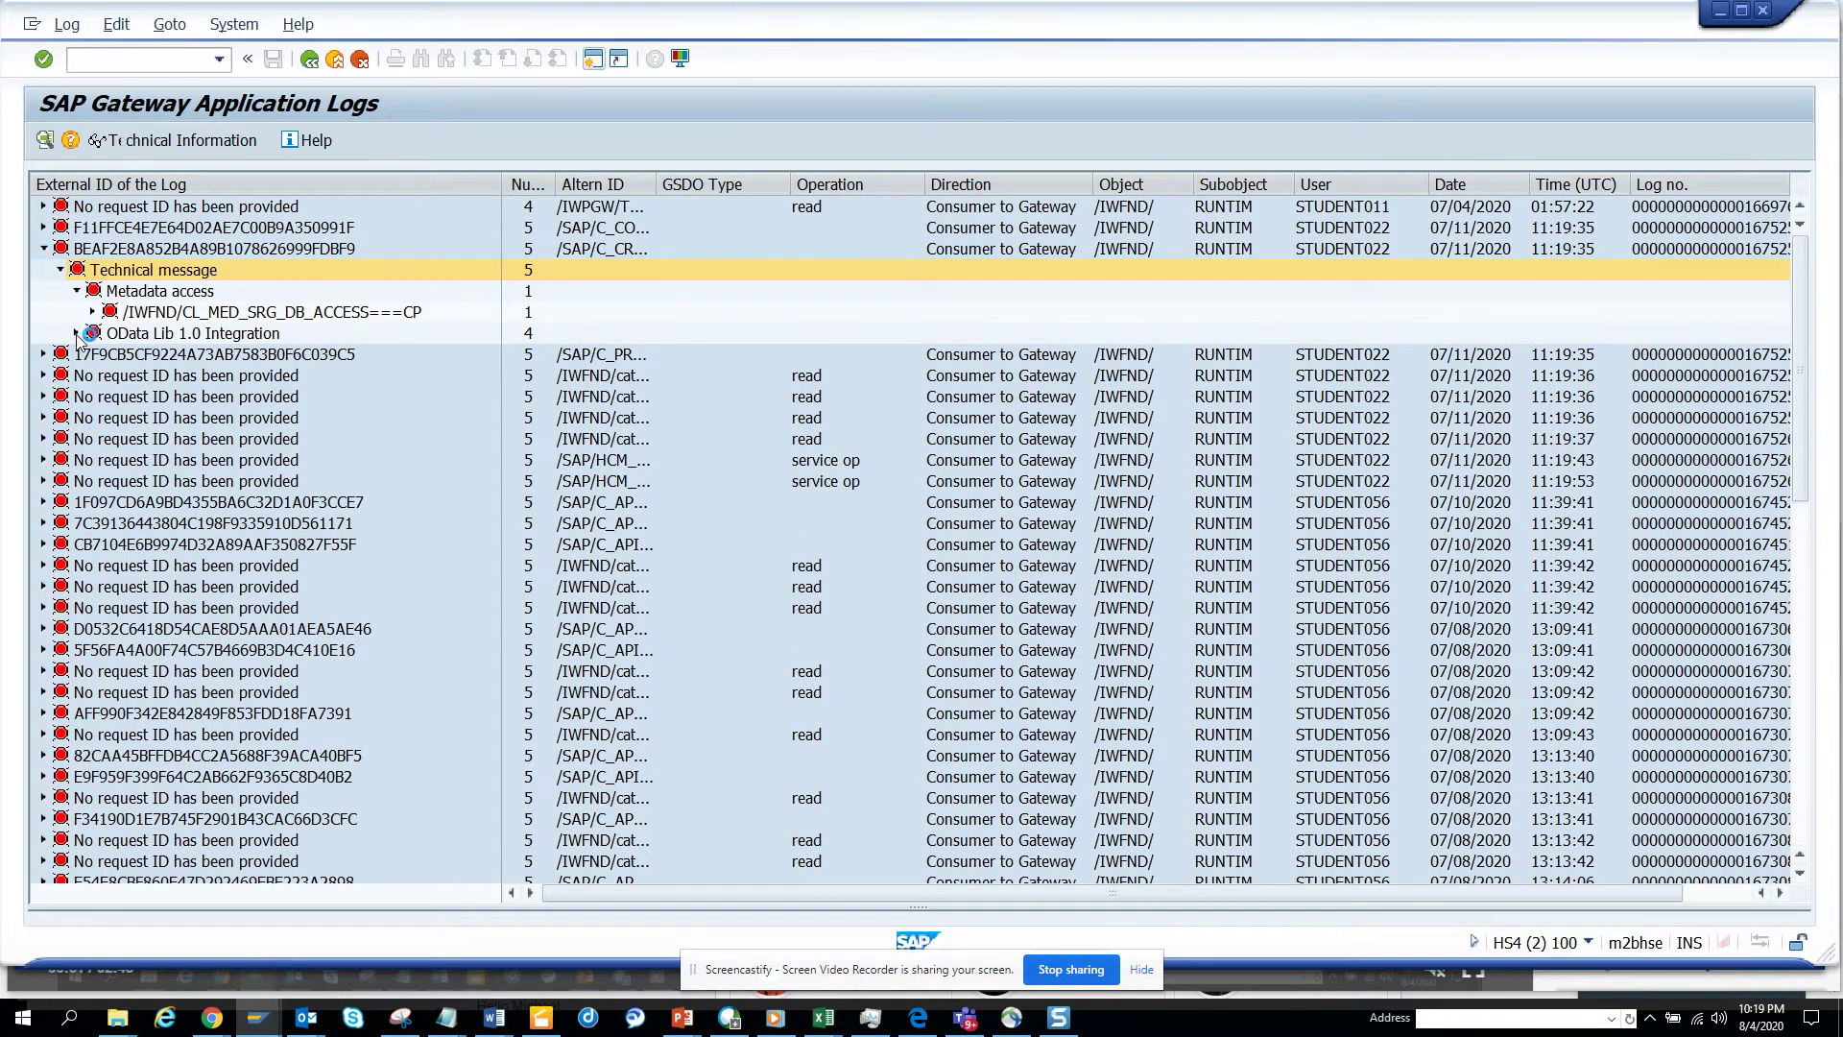
{"action": "left_click", "coordinate": [76, 333]}
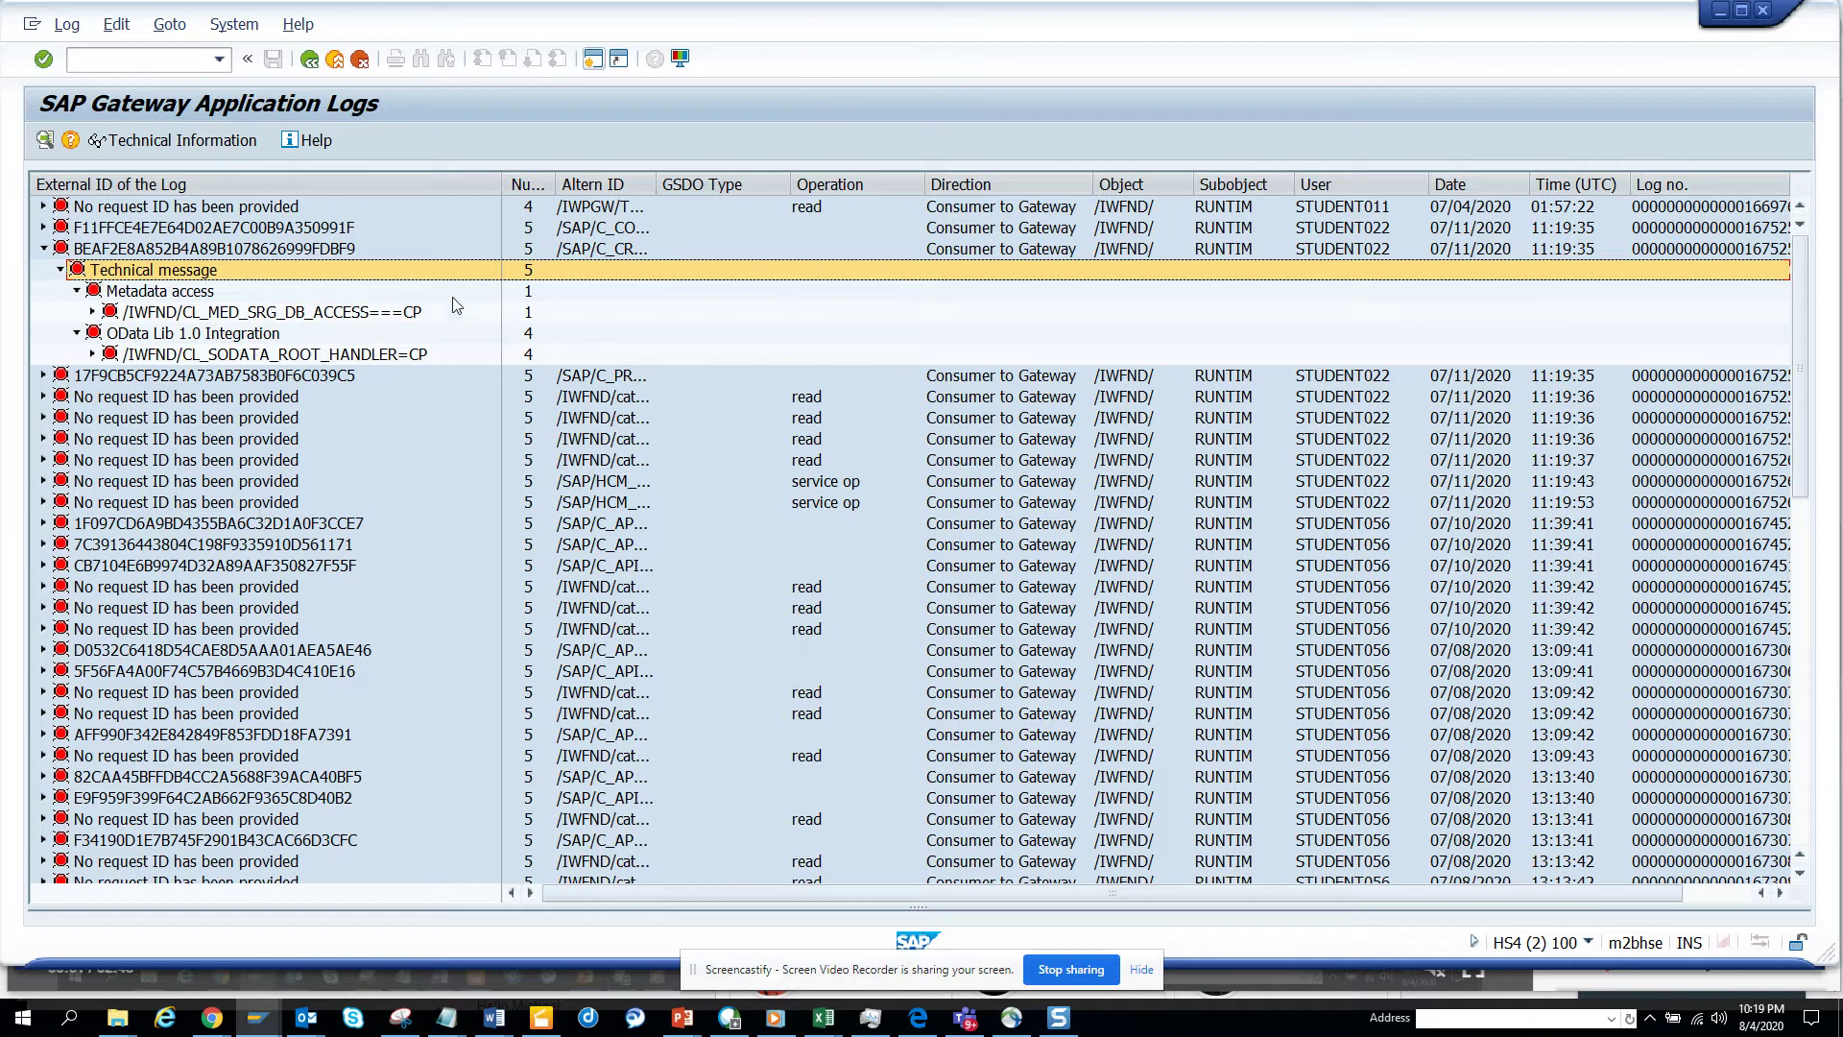
Expand the first log down to HANDLE_ERROR, revealing messages 000001–000004
{"action": "left_click", "coordinate": [43, 206]}
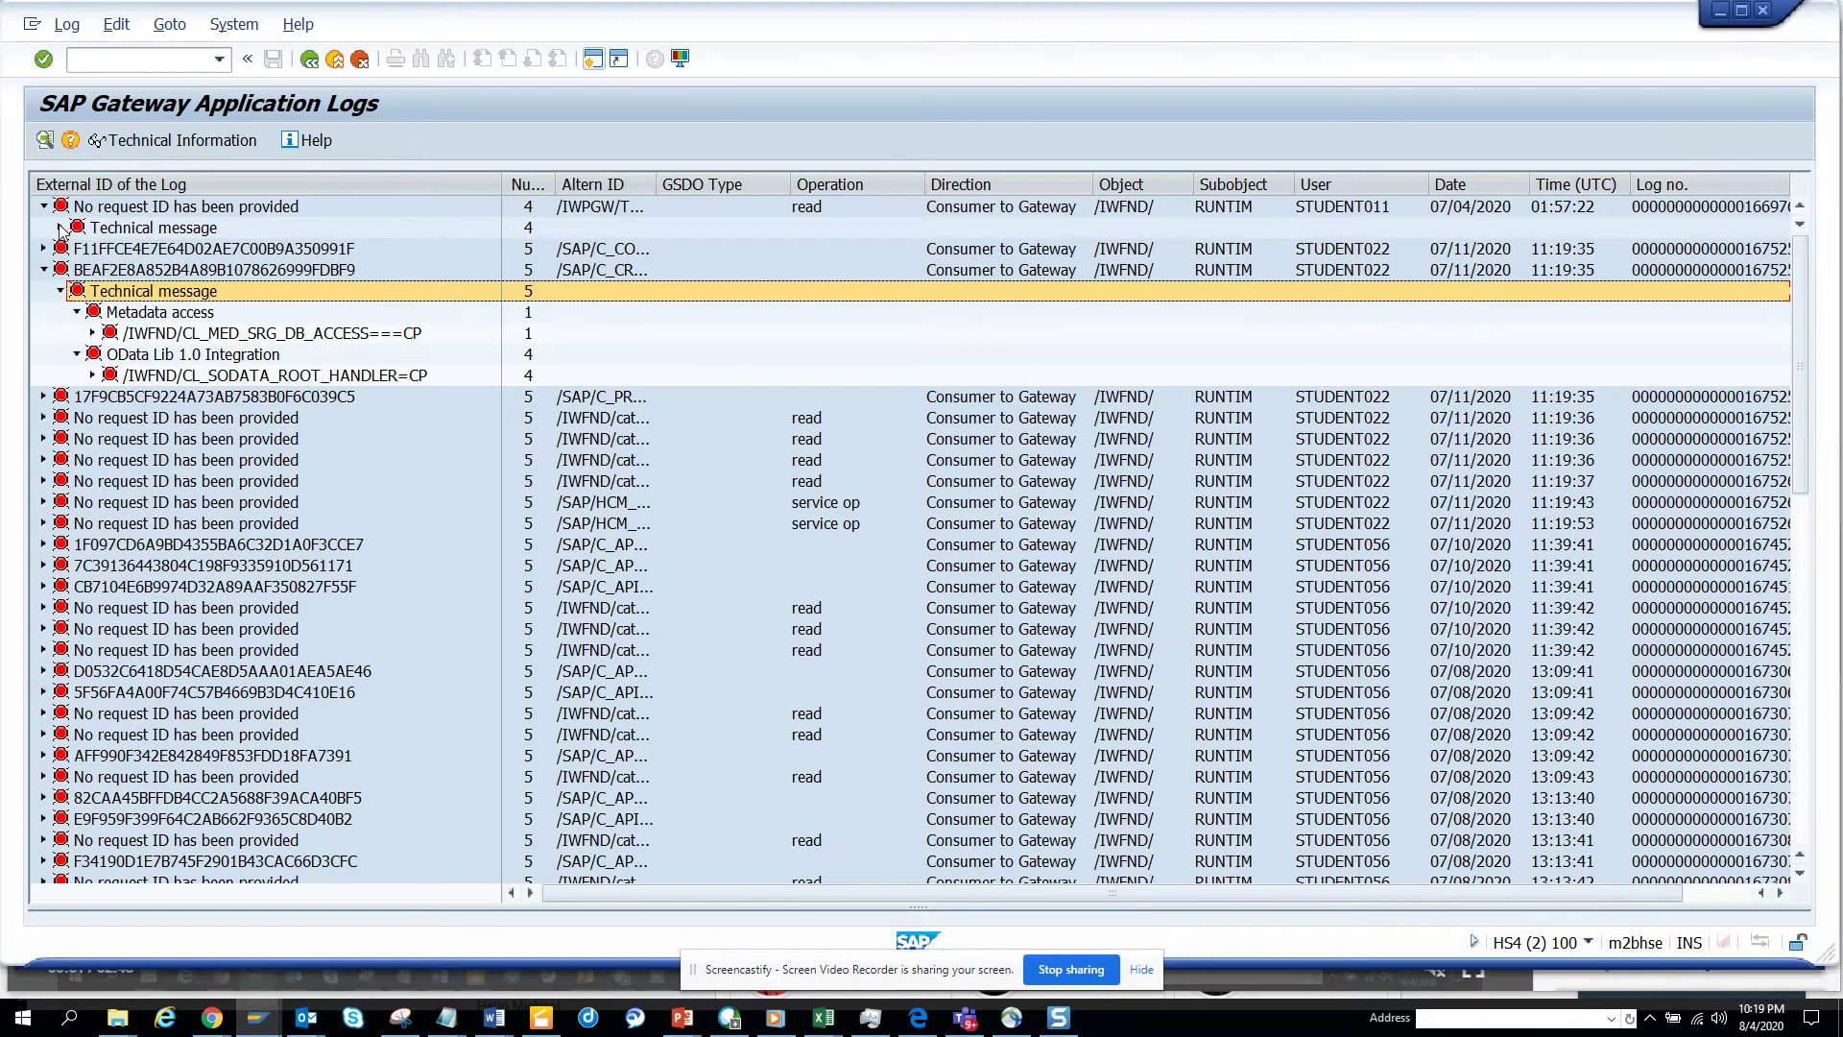
{"action": "left_click", "coordinate": [60, 226]}
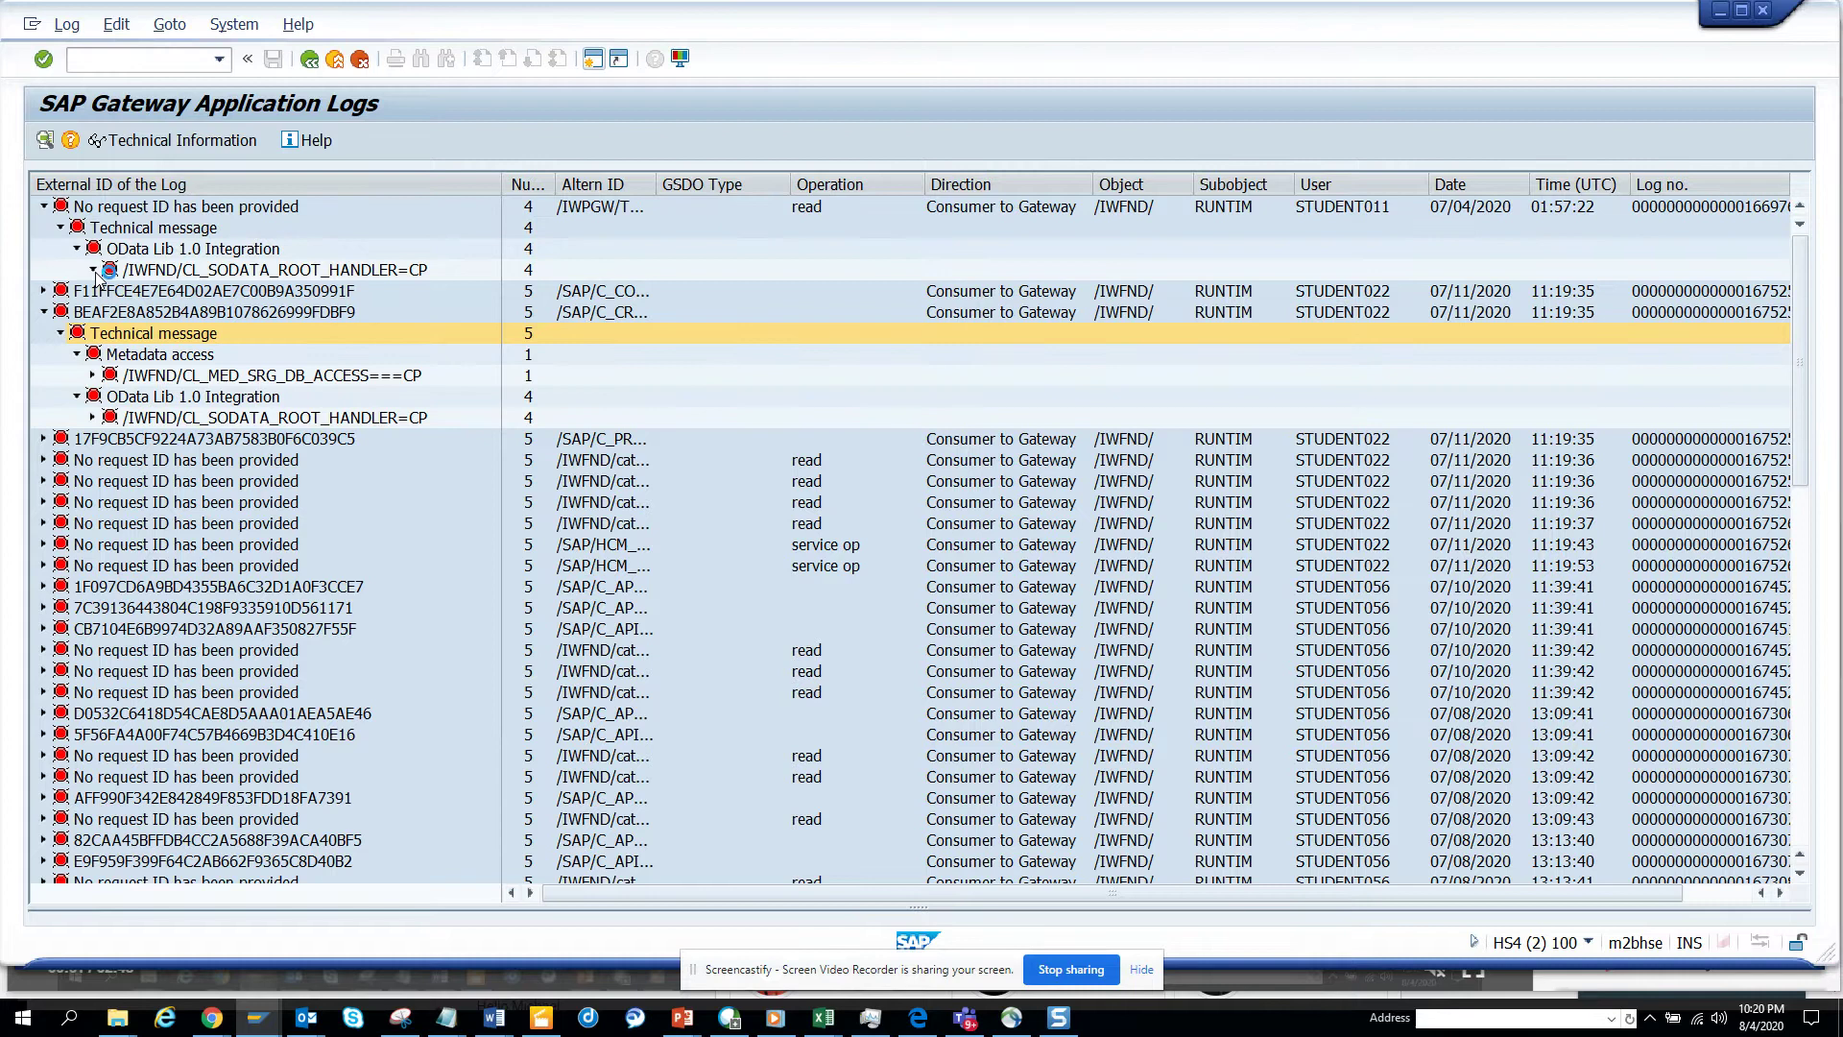
{"action": "left_click", "coordinate": [93, 269]}
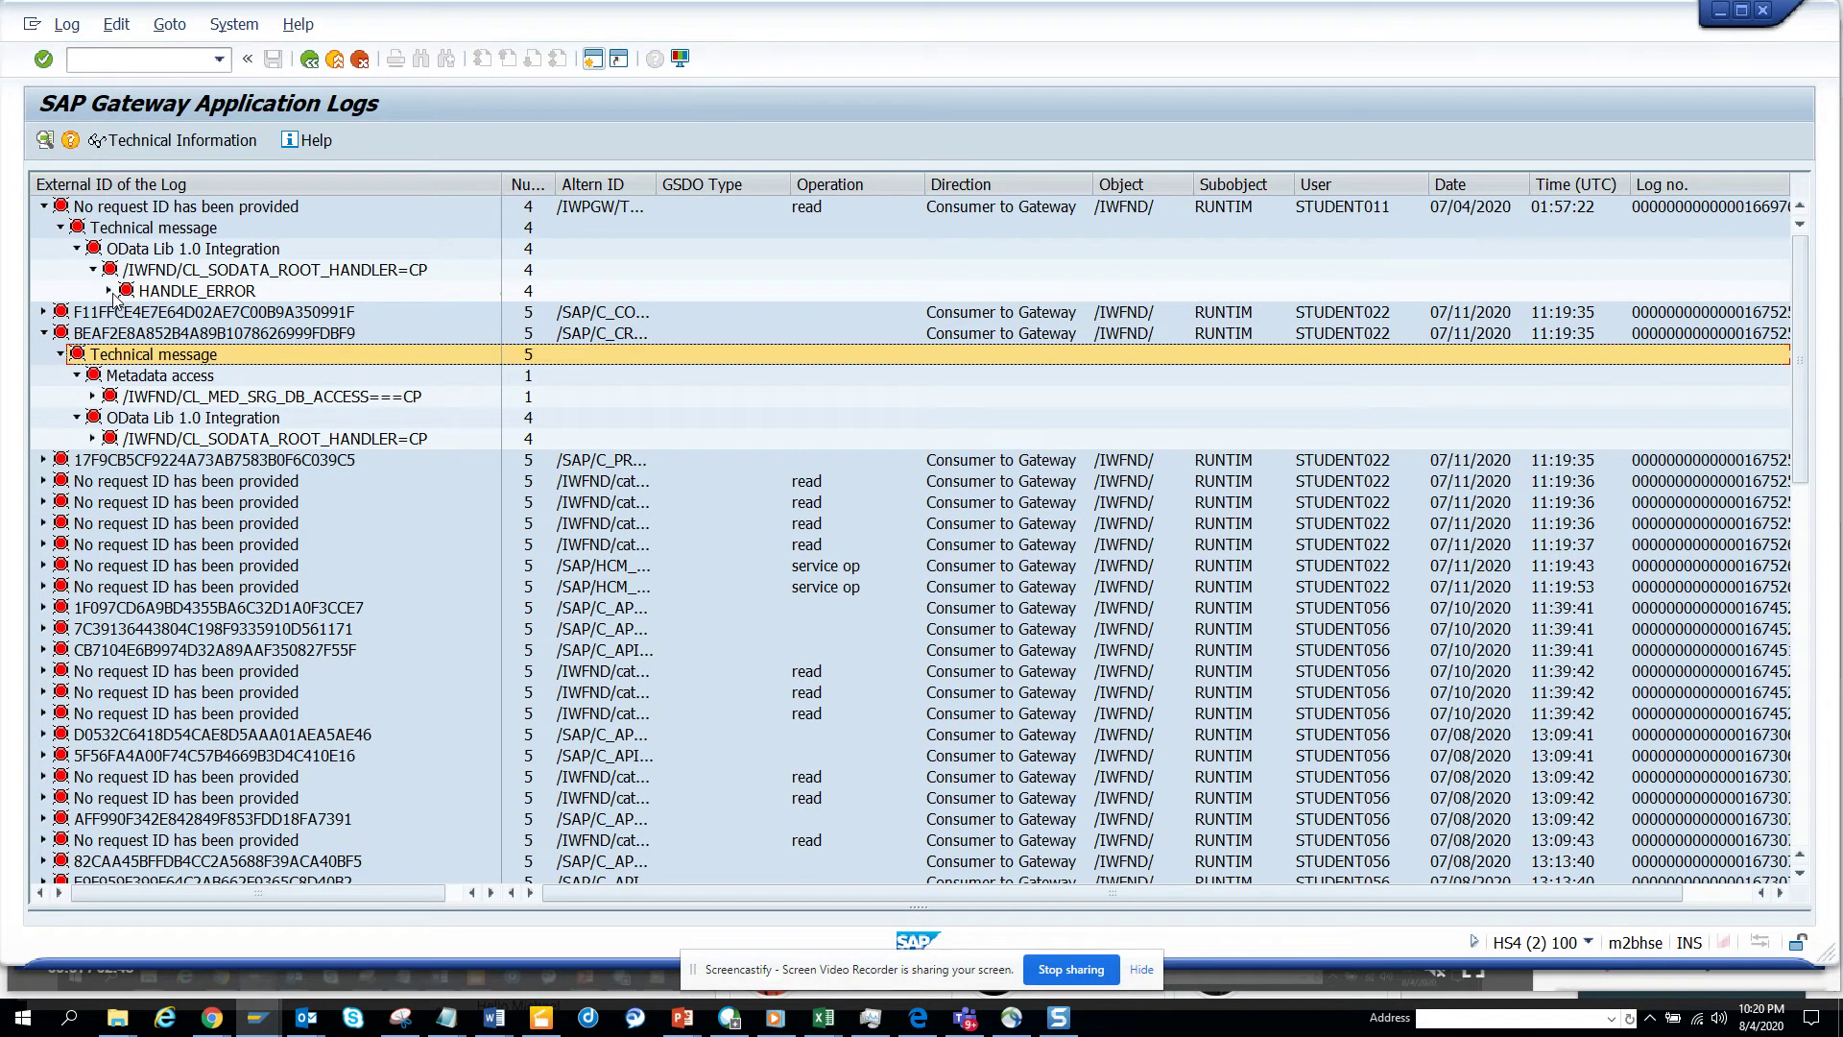
{"action": "left_click", "coordinate": [109, 290]}
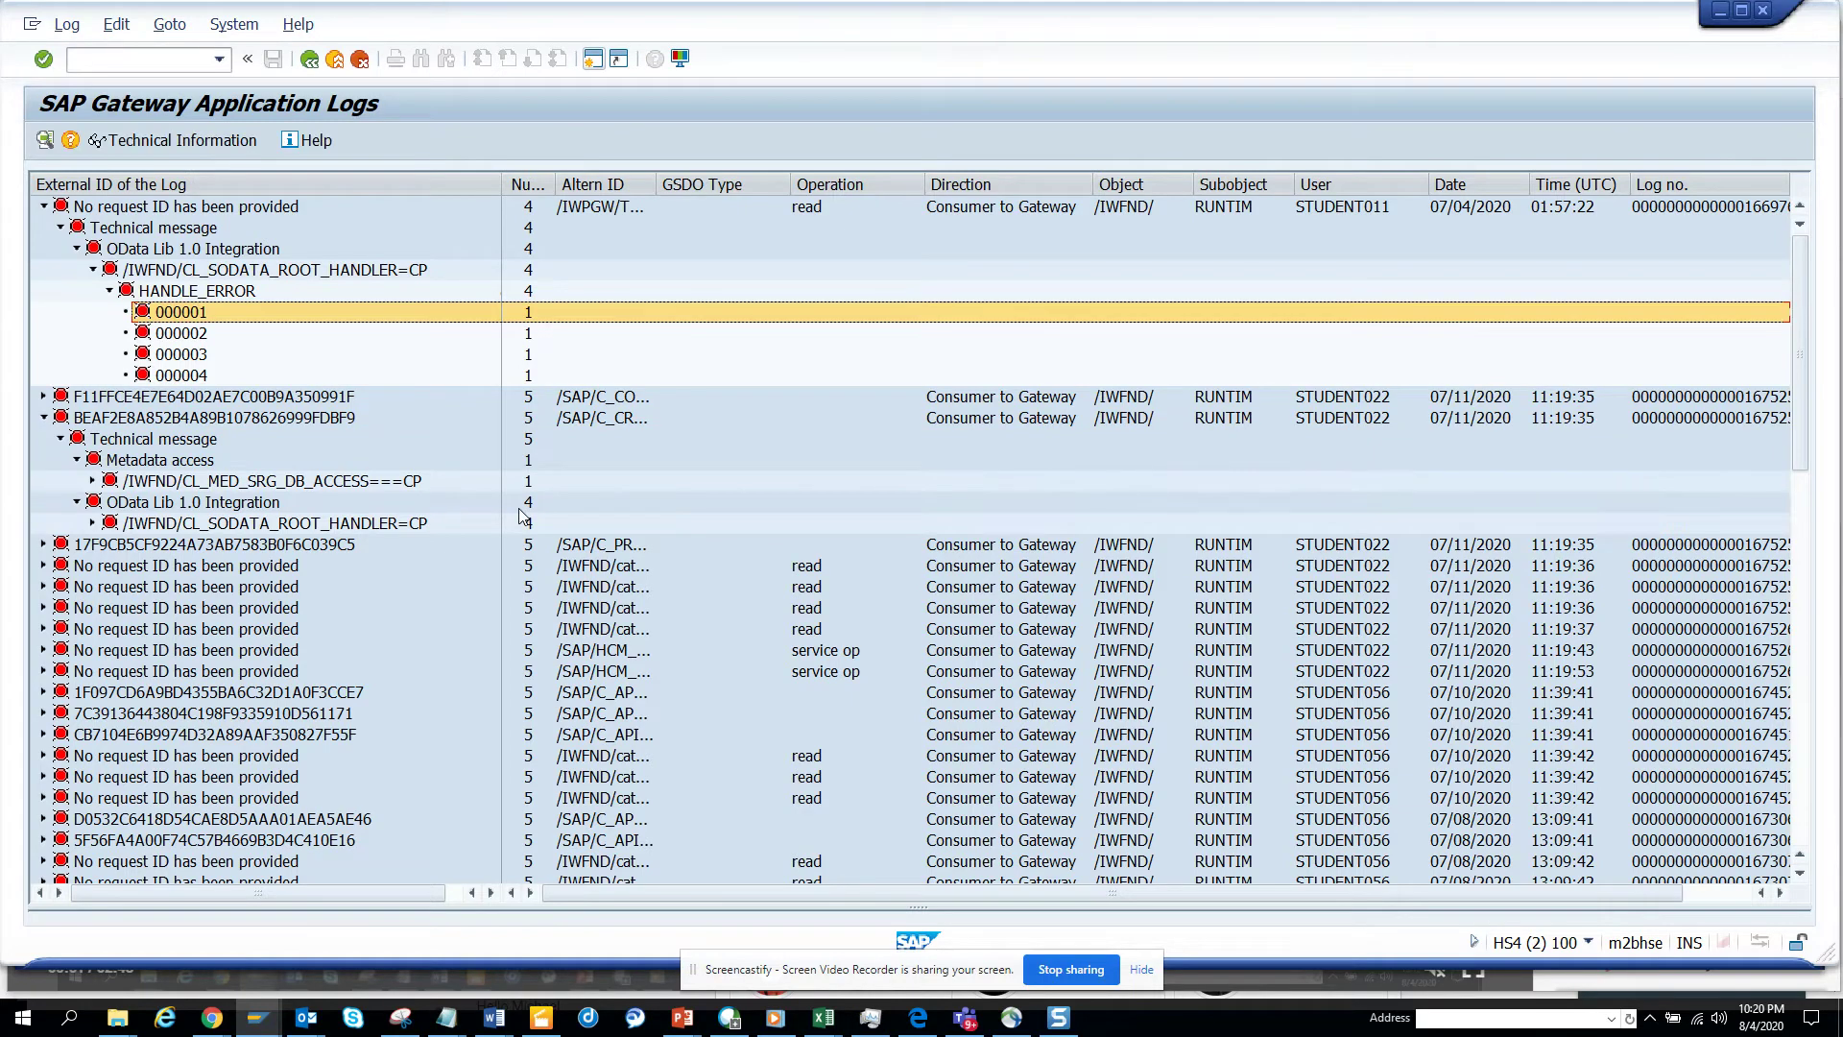
{"action": "left_click_drag", "start_coordinate": [1799, 452], "coordinate": [1835, 861]}
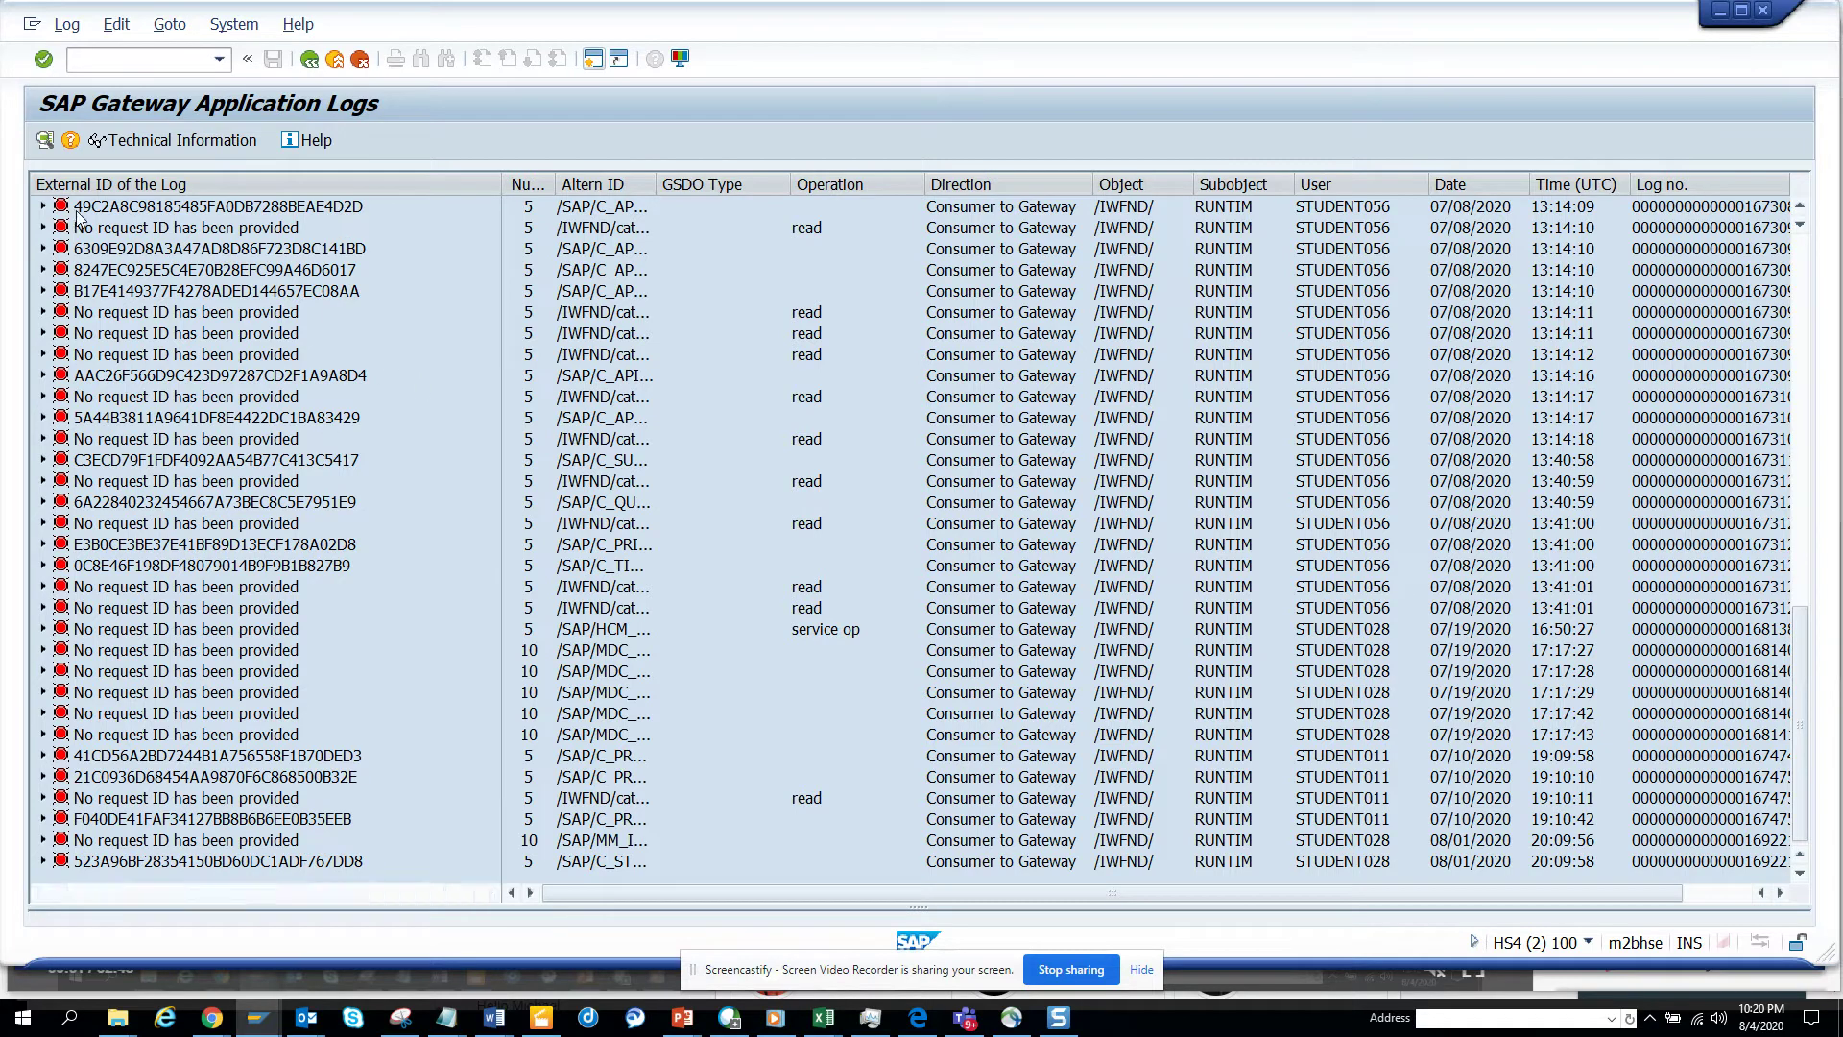
Show technical details for the first error log and its Technical message entry
{"action": "left_click", "coordinate": [192, 207]}
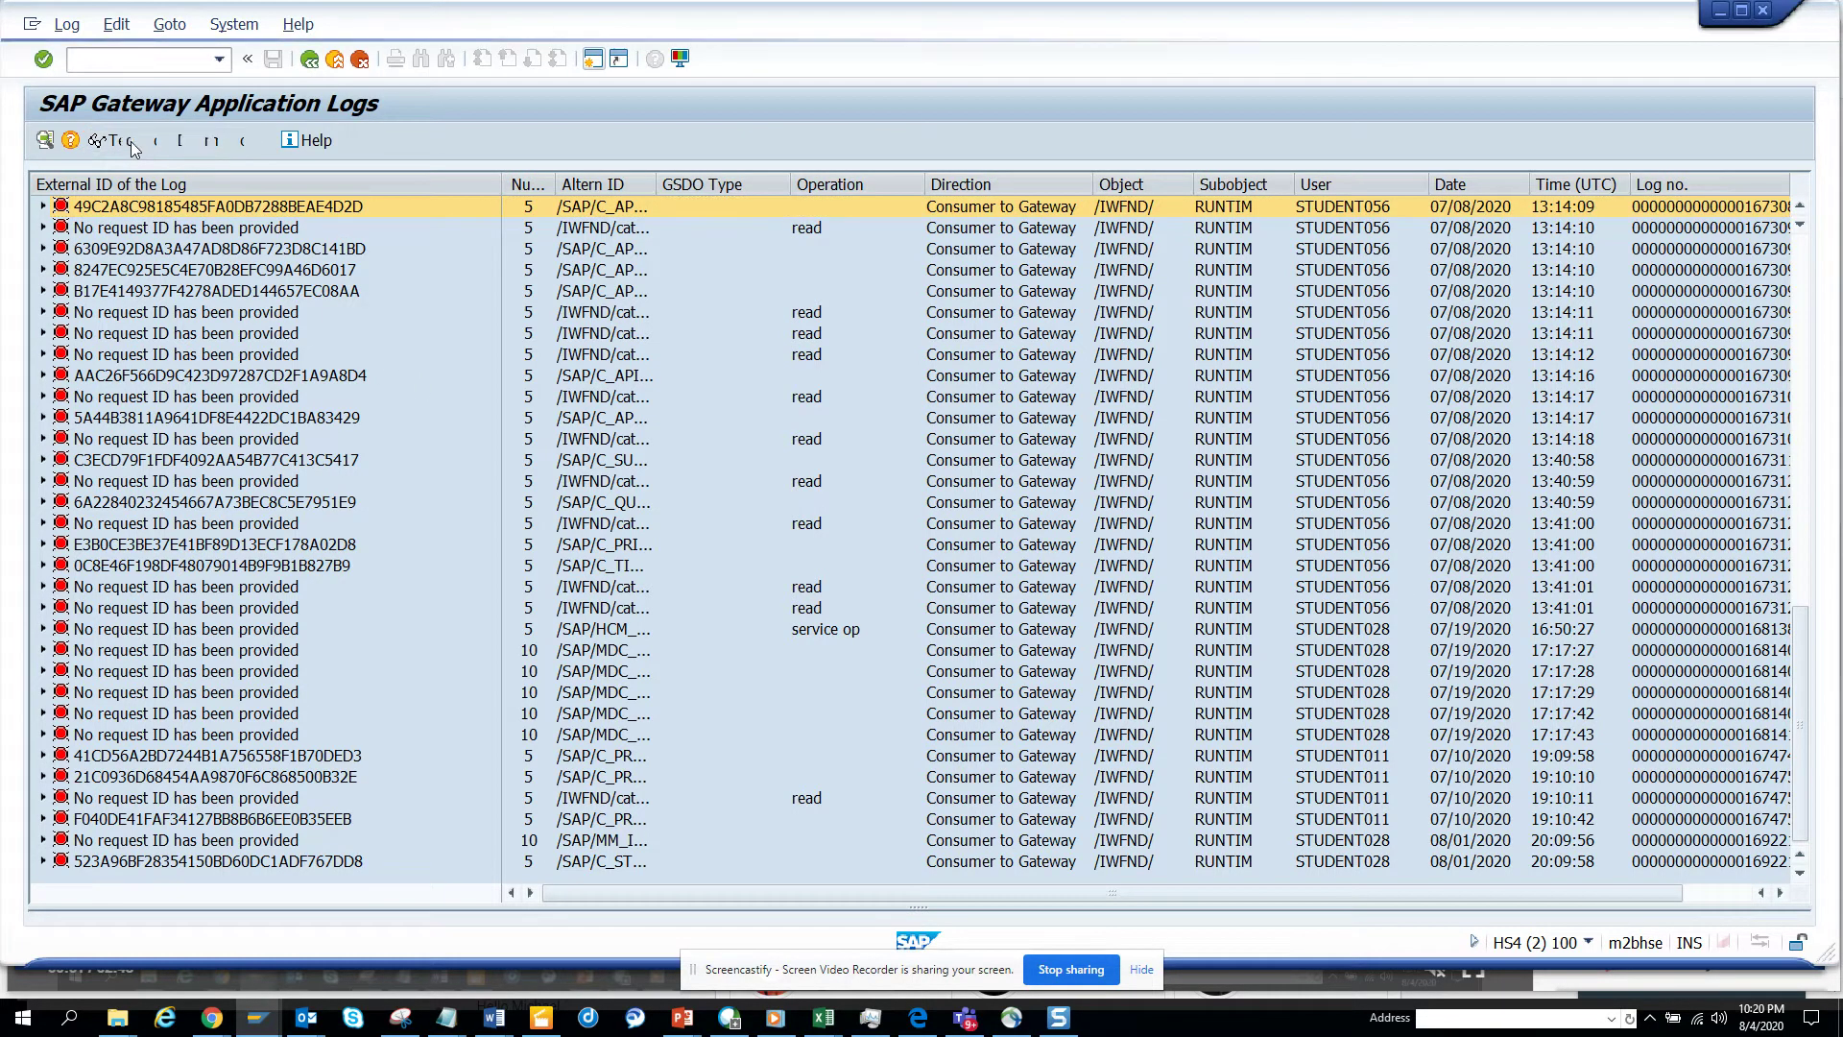
{"action": "left_click", "coordinate": [133, 142]}
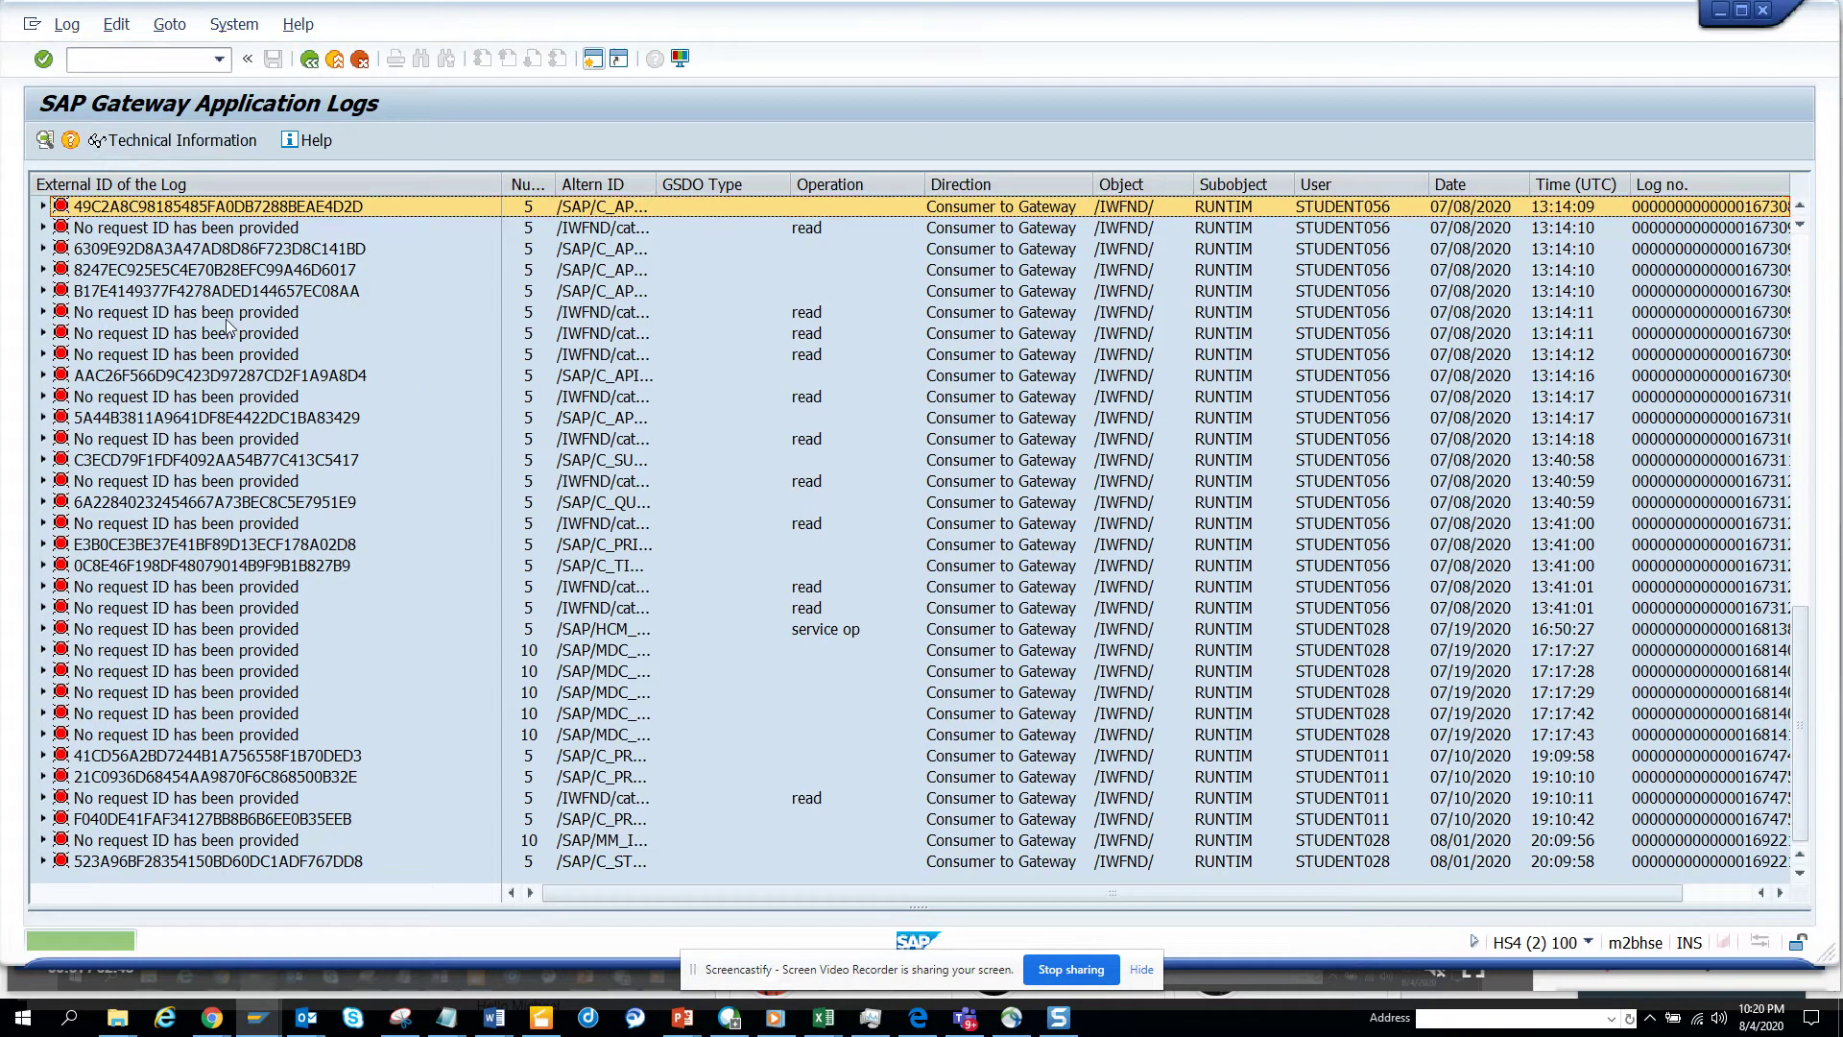
{"action": "left_click", "coordinate": [43, 207]}
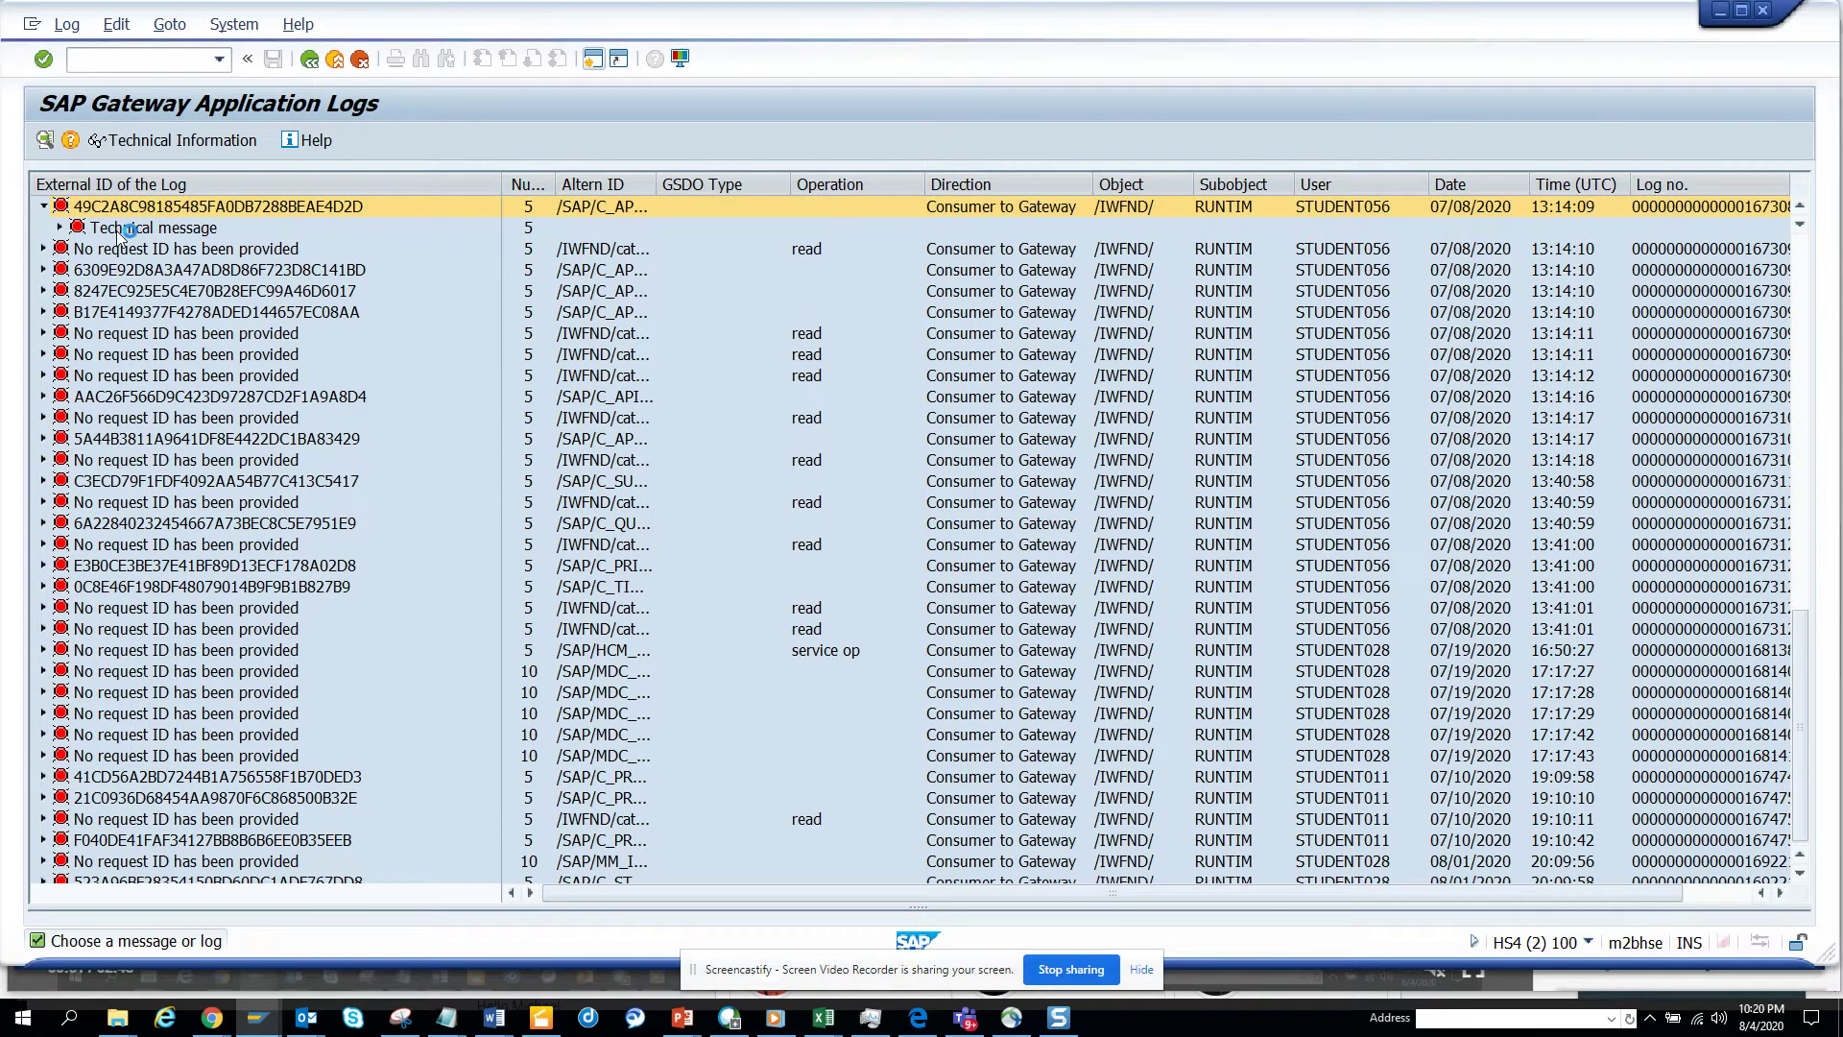
{"action": "left_click", "coordinate": [115, 231]}
{"action": "left_click", "coordinate": [174, 147]}
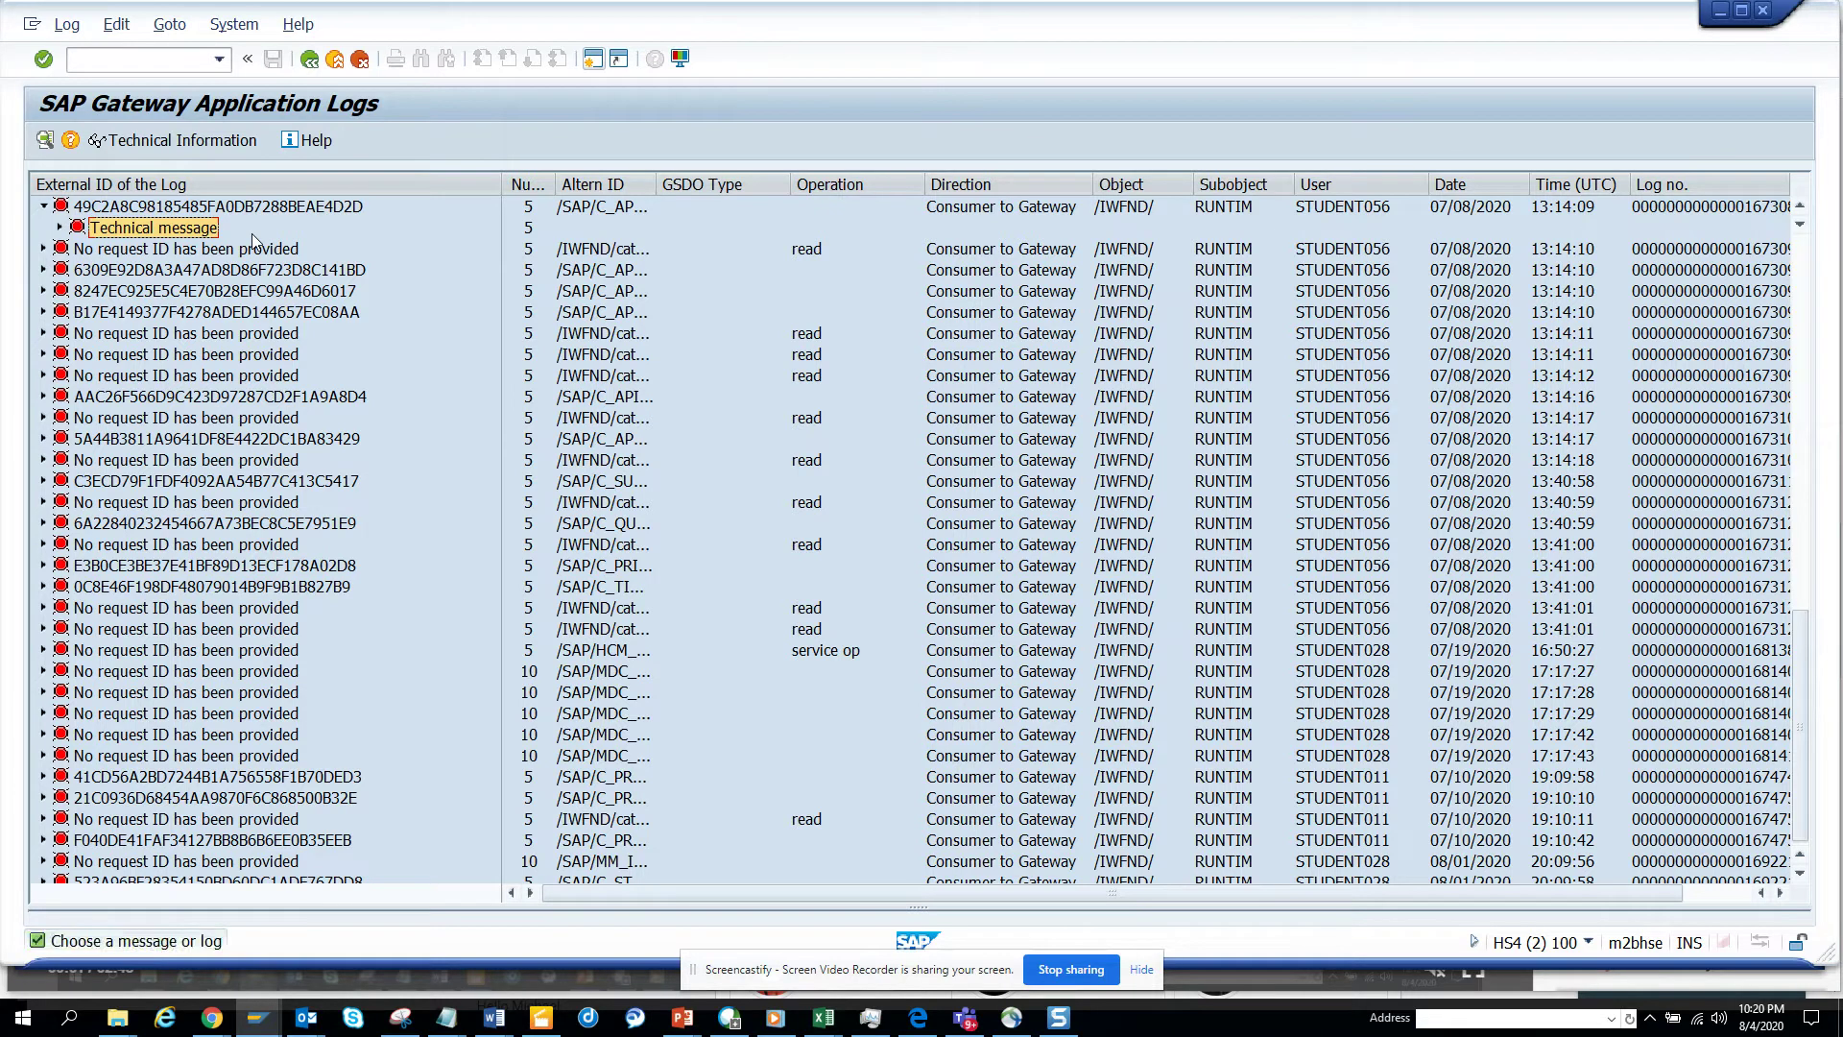
Expand Metadata access and show technical information for /IWFND/CL_MED_SRG_DB_ACCESS===CP
{"action": "left_click", "coordinate": [60, 228]}
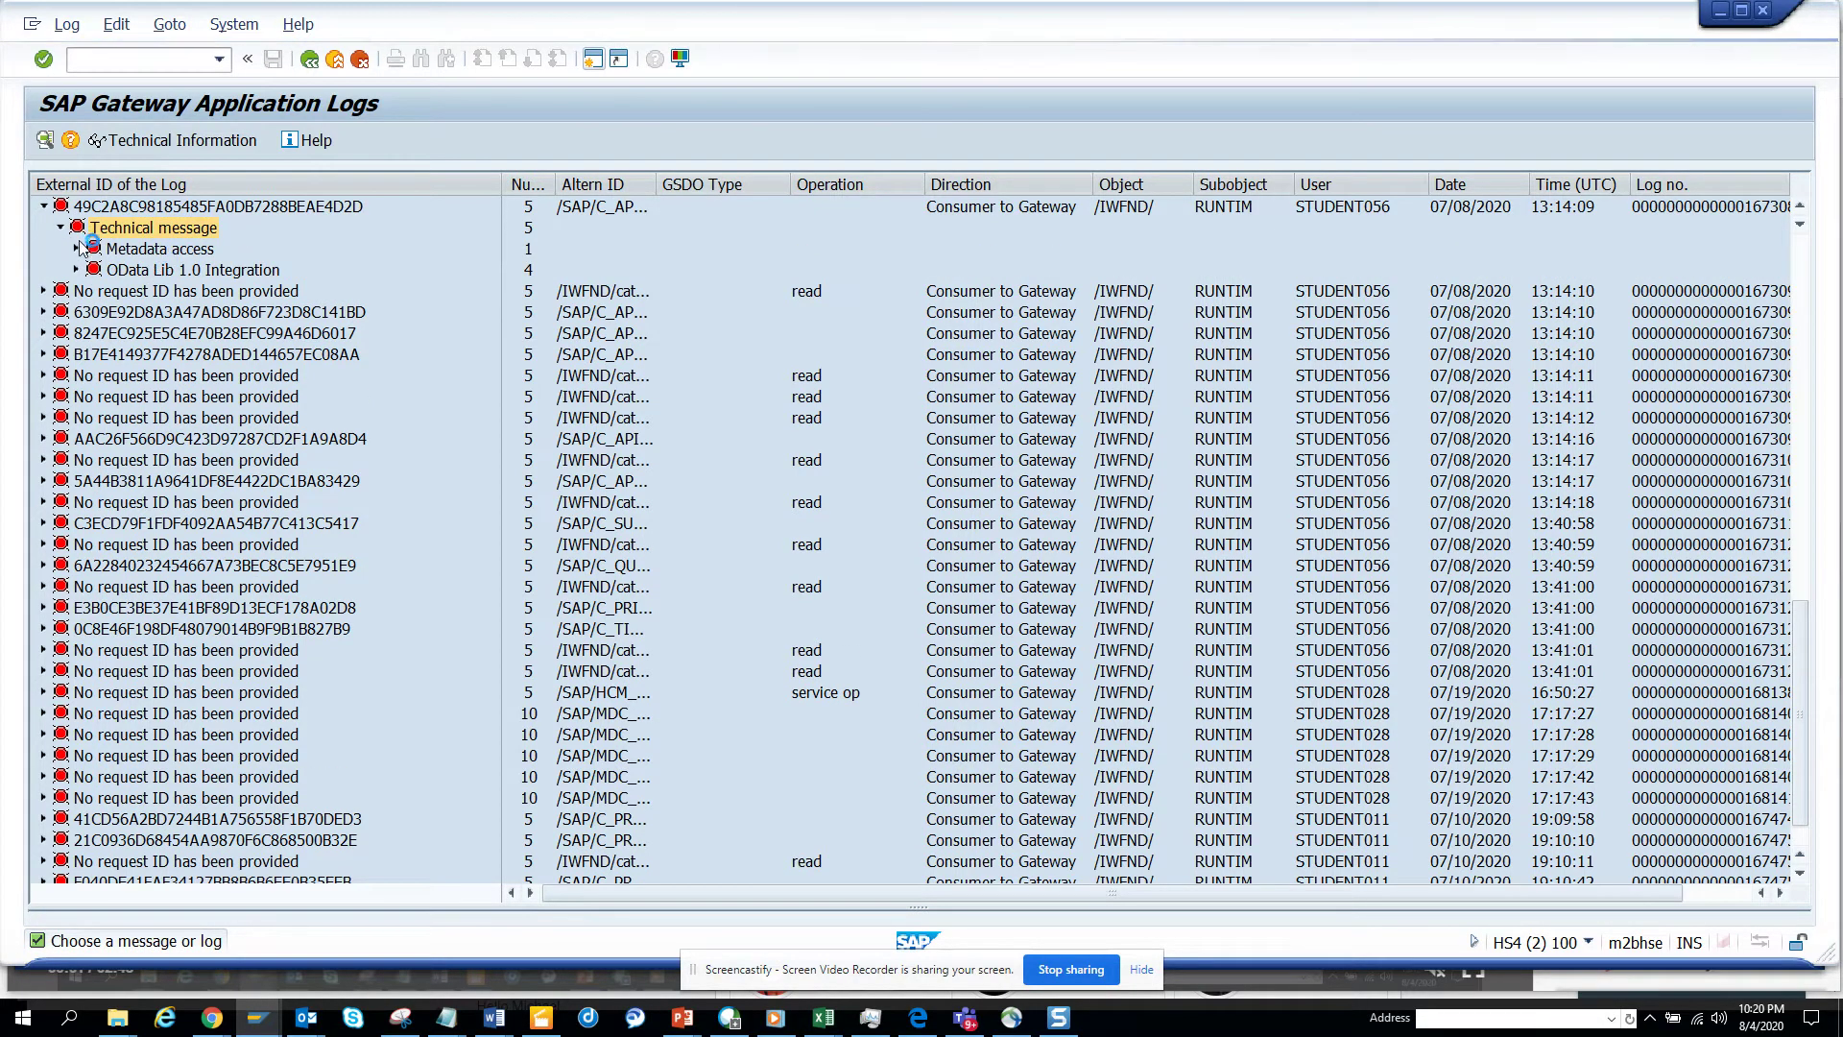
{"action": "left_click", "coordinate": [75, 249]}
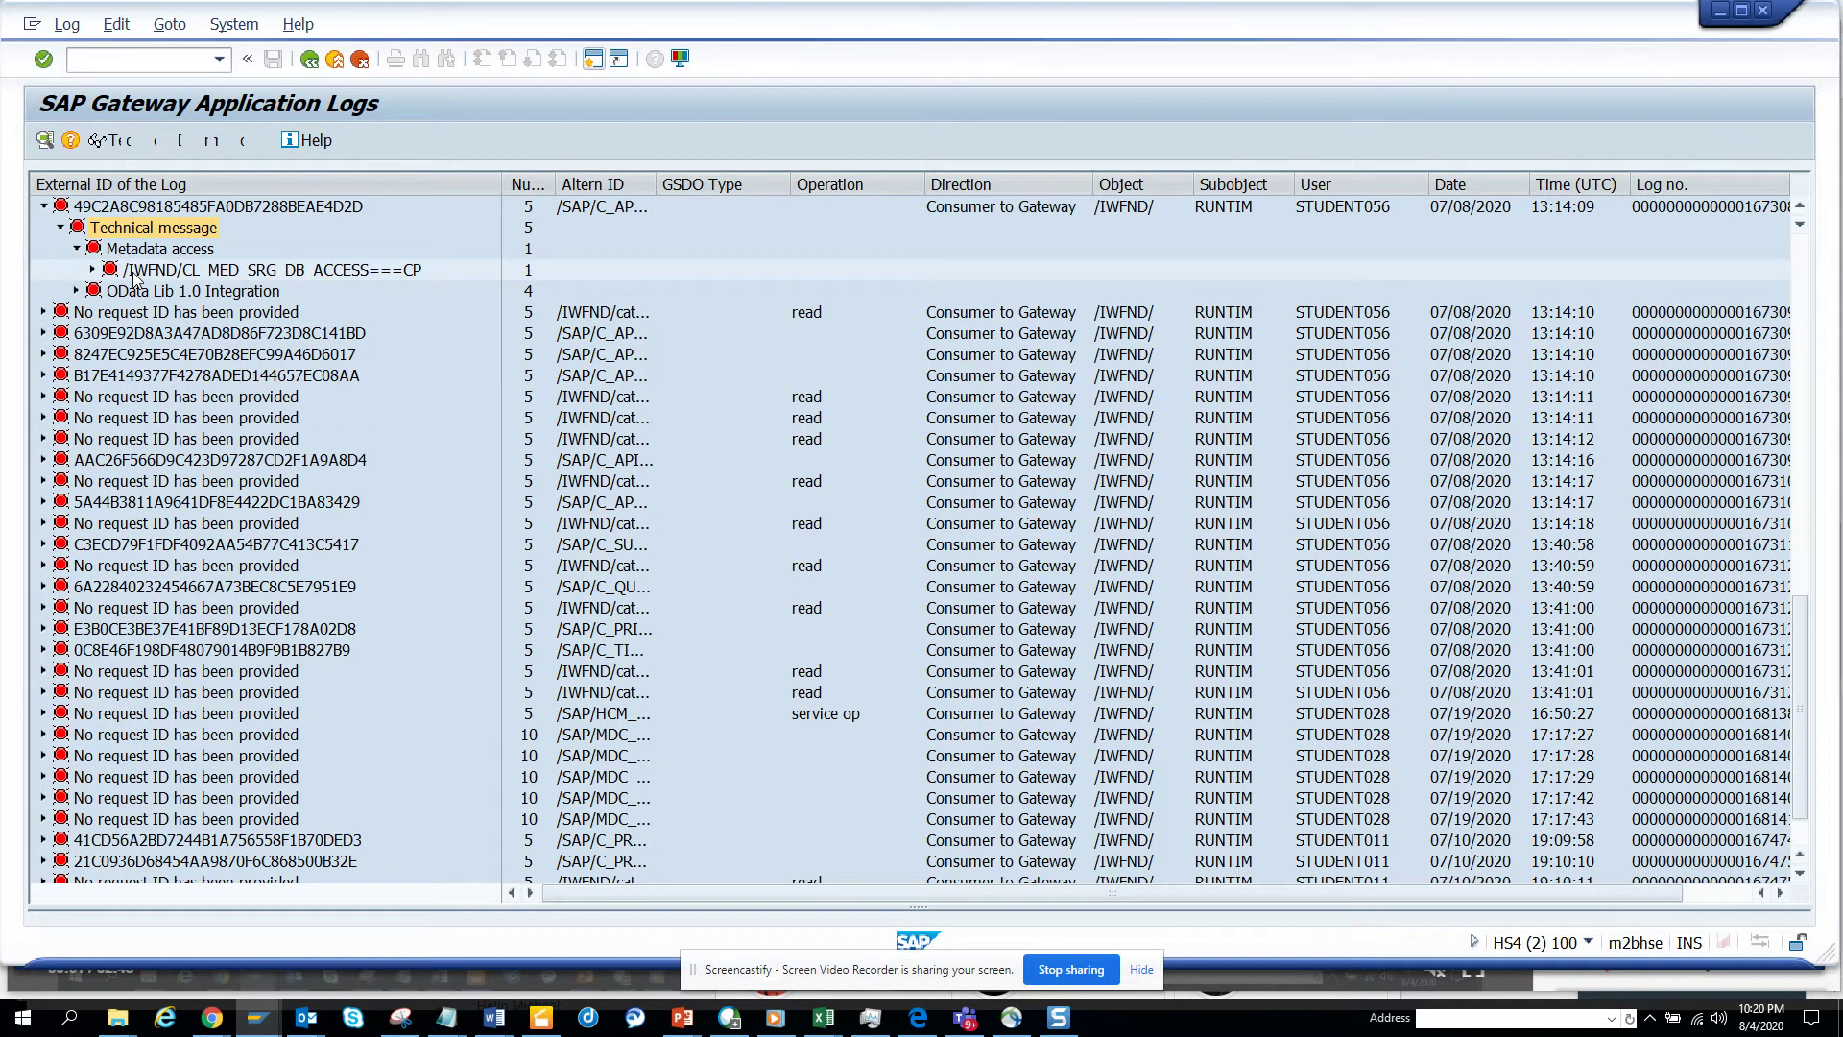
{"action": "left_click", "coordinate": [139, 270]}
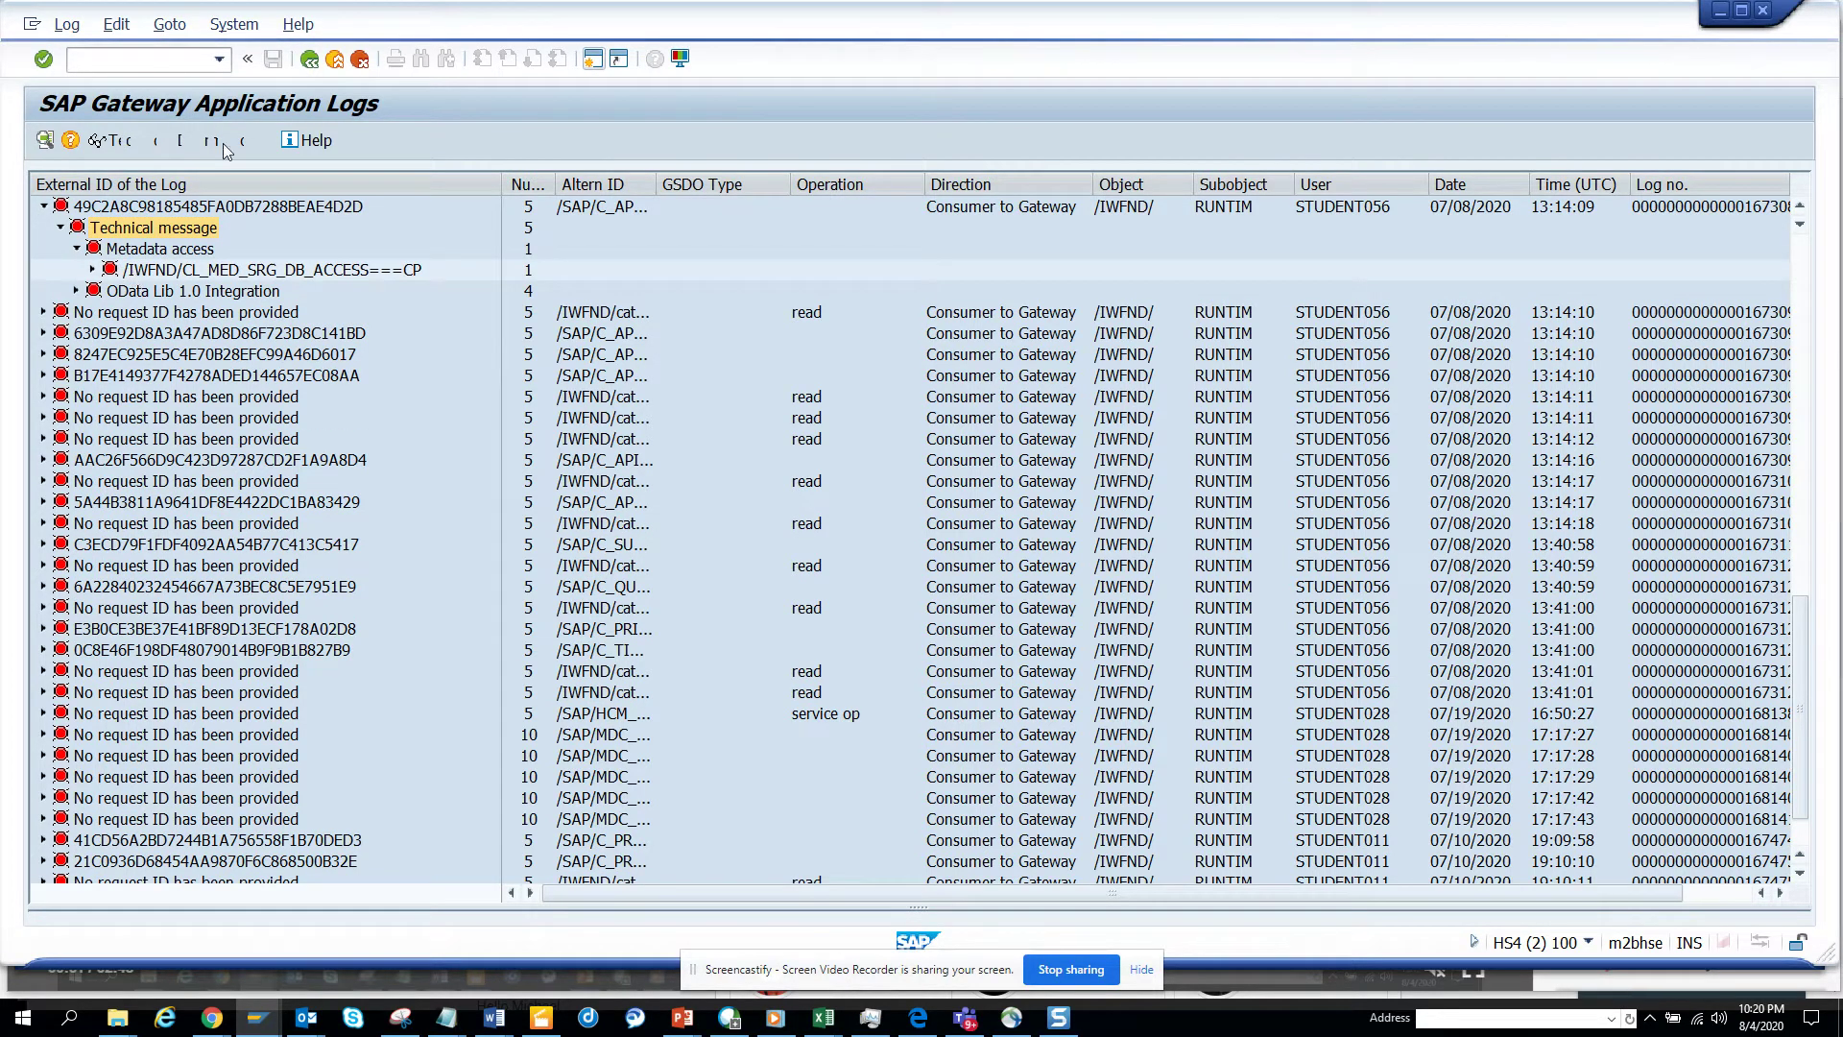
{"action": "left_click", "coordinate": [151, 140]}
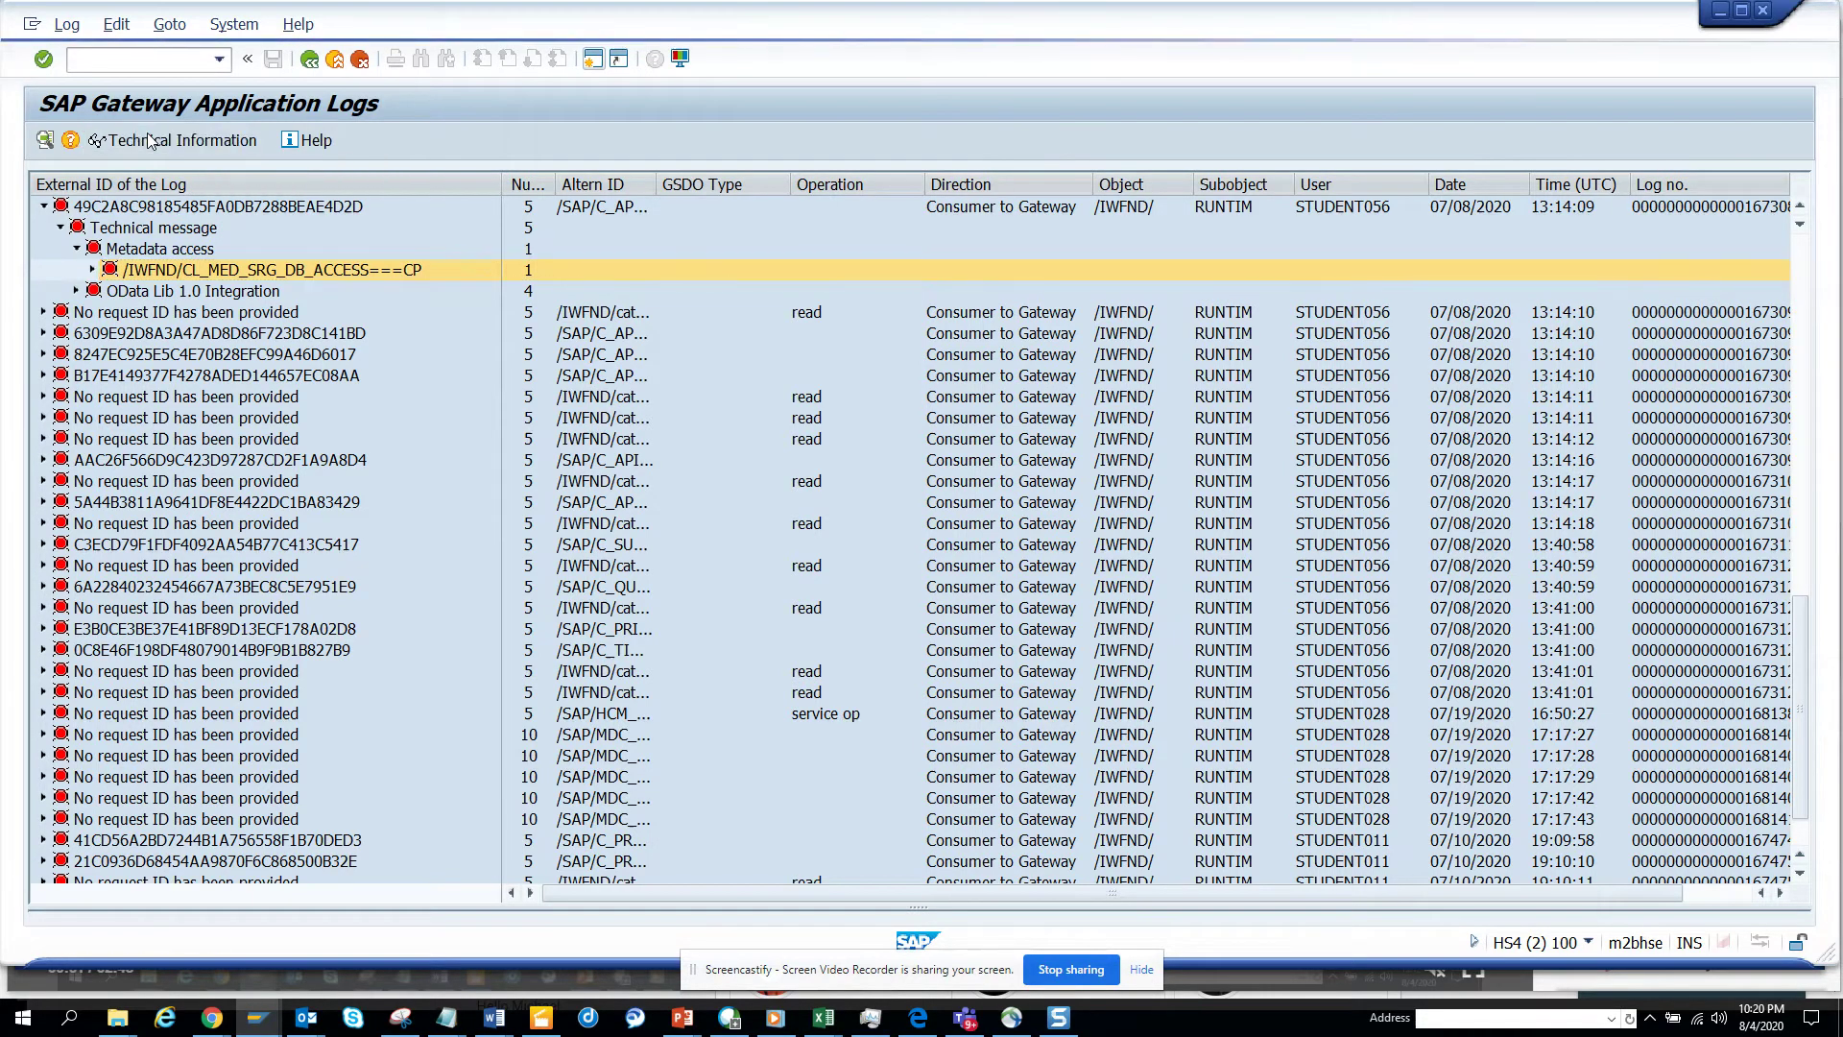
Show technical information for message 000001 under GET_INSTANCE_BY_EXTERNAL_NAME, then the first log's long text
{"action": "left_click", "coordinate": [93, 270]}
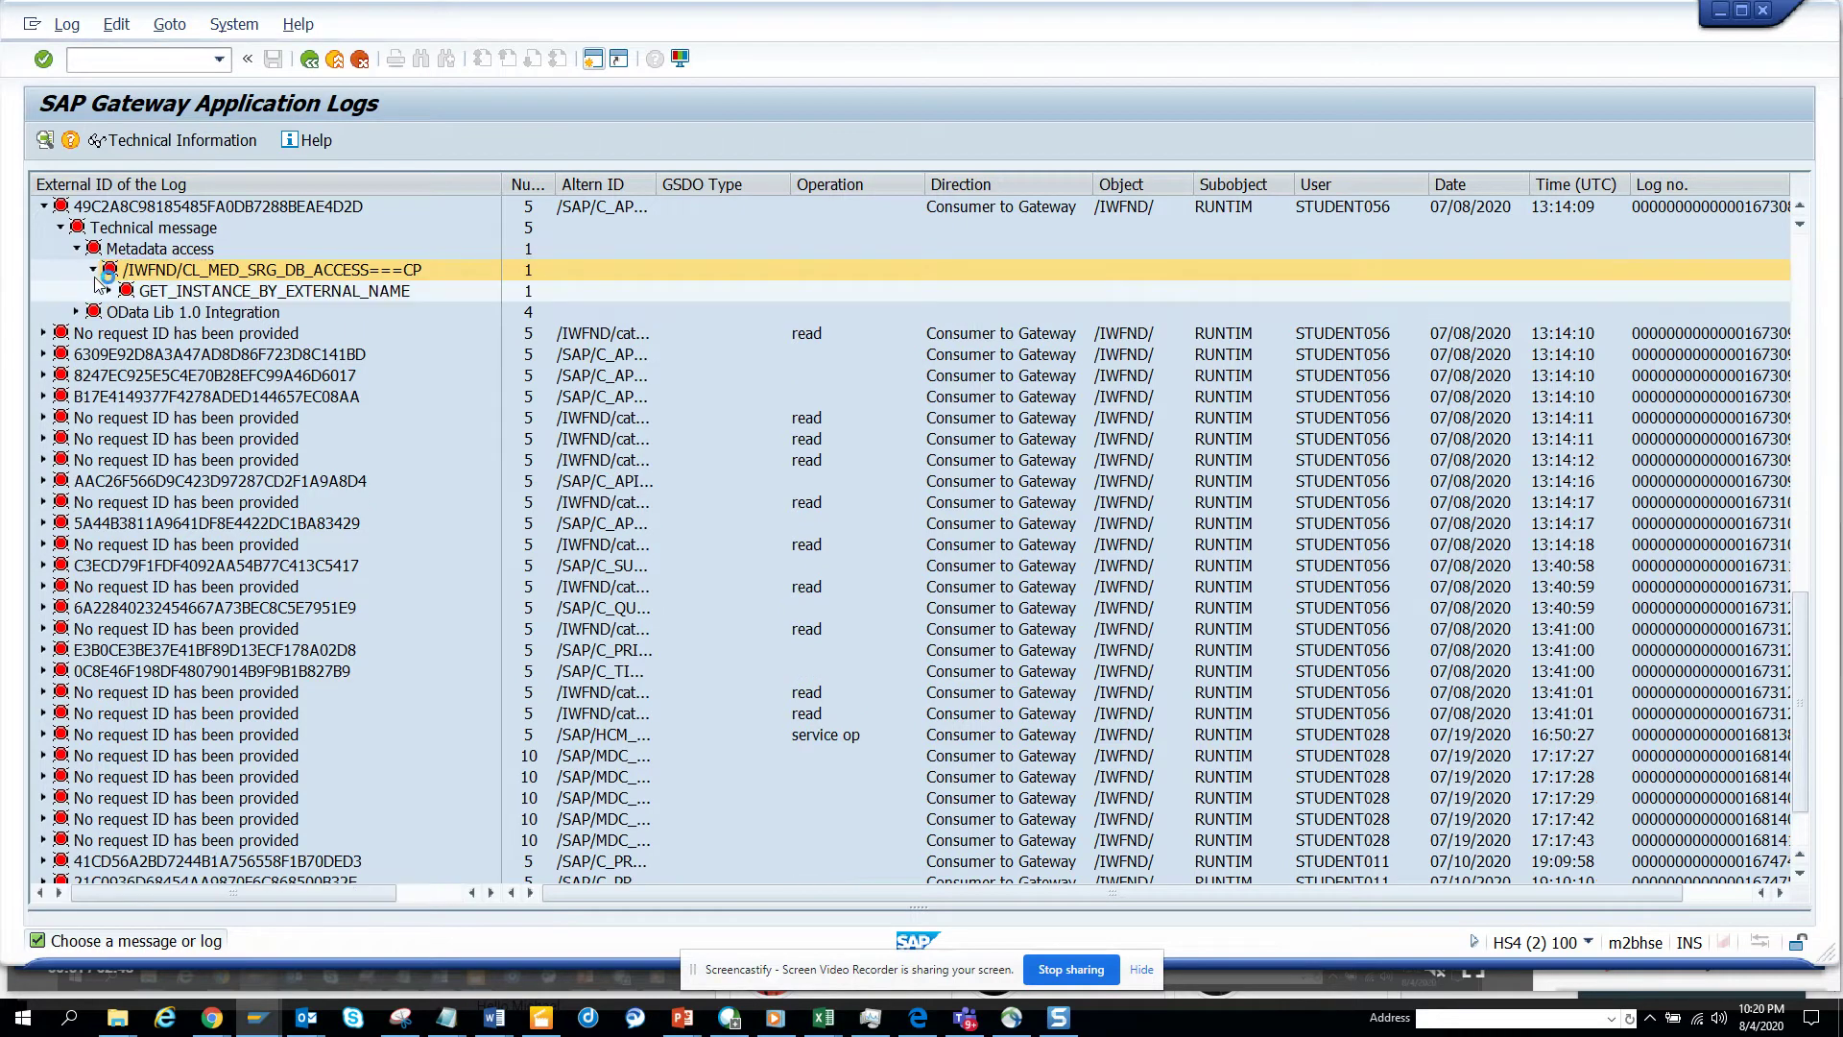
{"action": "left_click", "coordinate": [108, 291]}
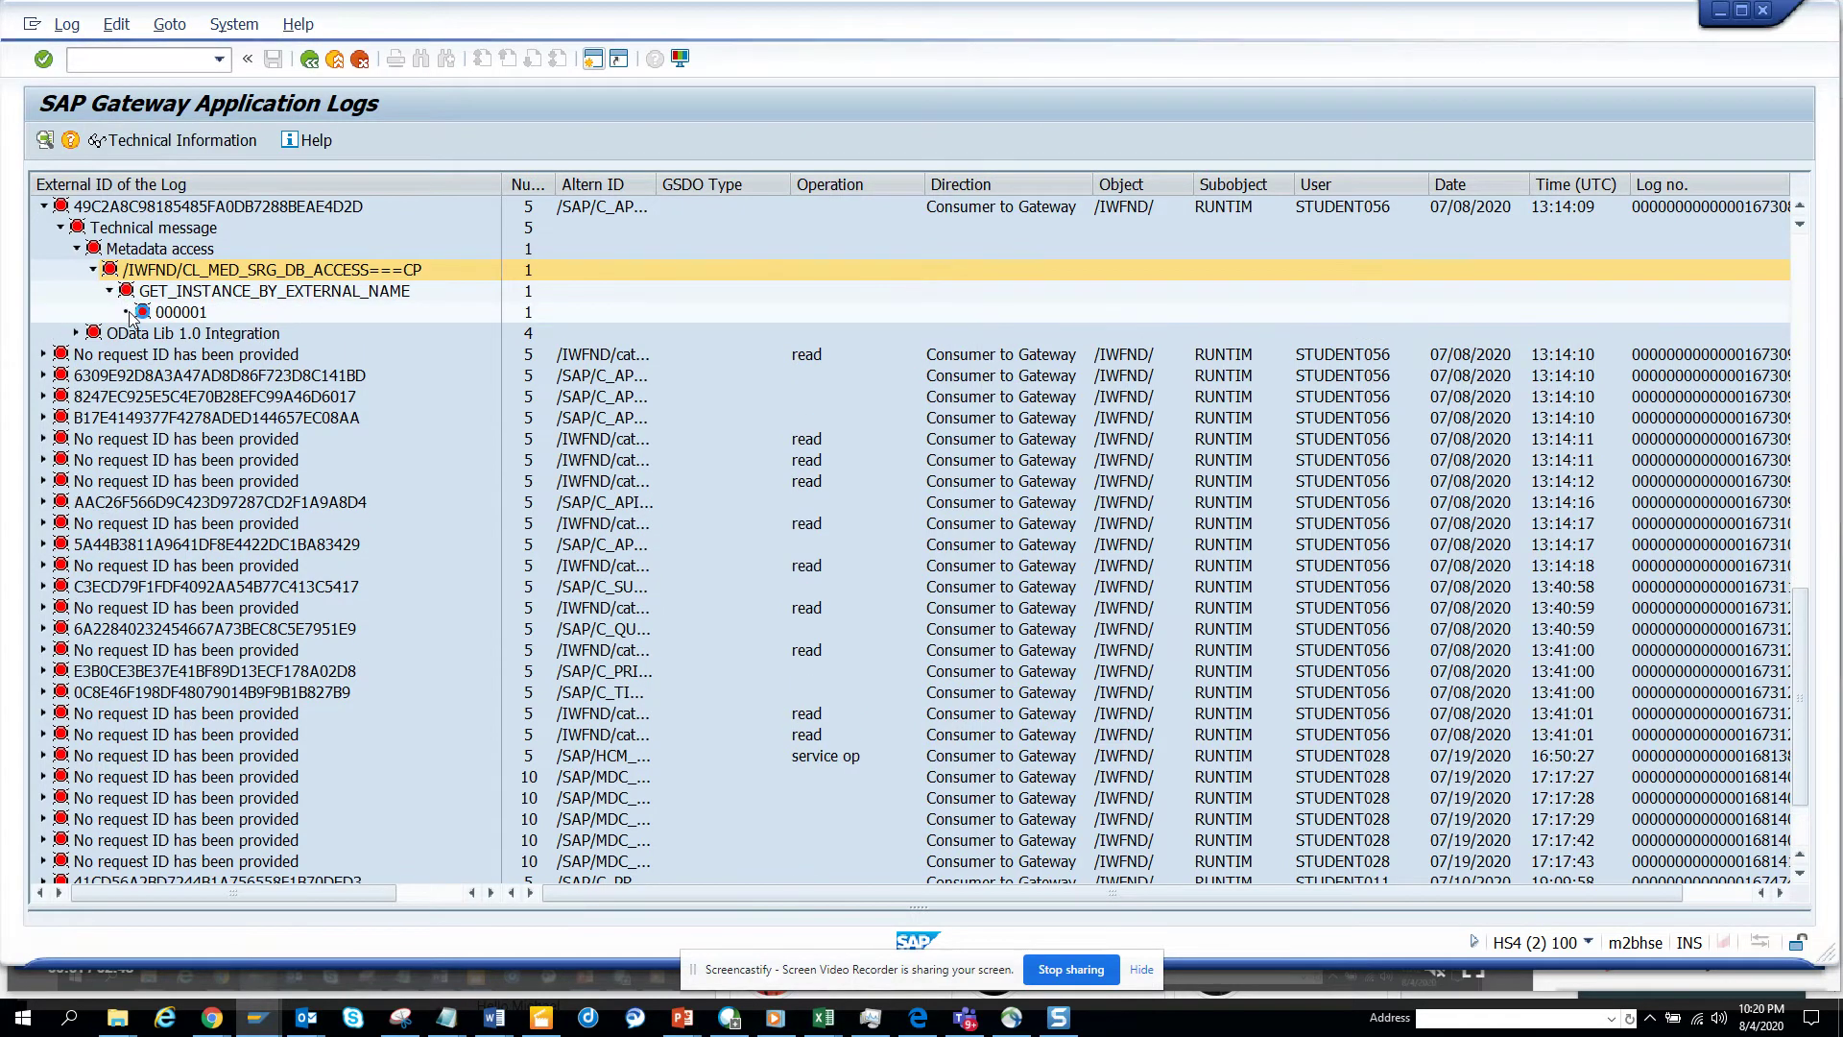
{"action": "left_click", "coordinate": [169, 312]}
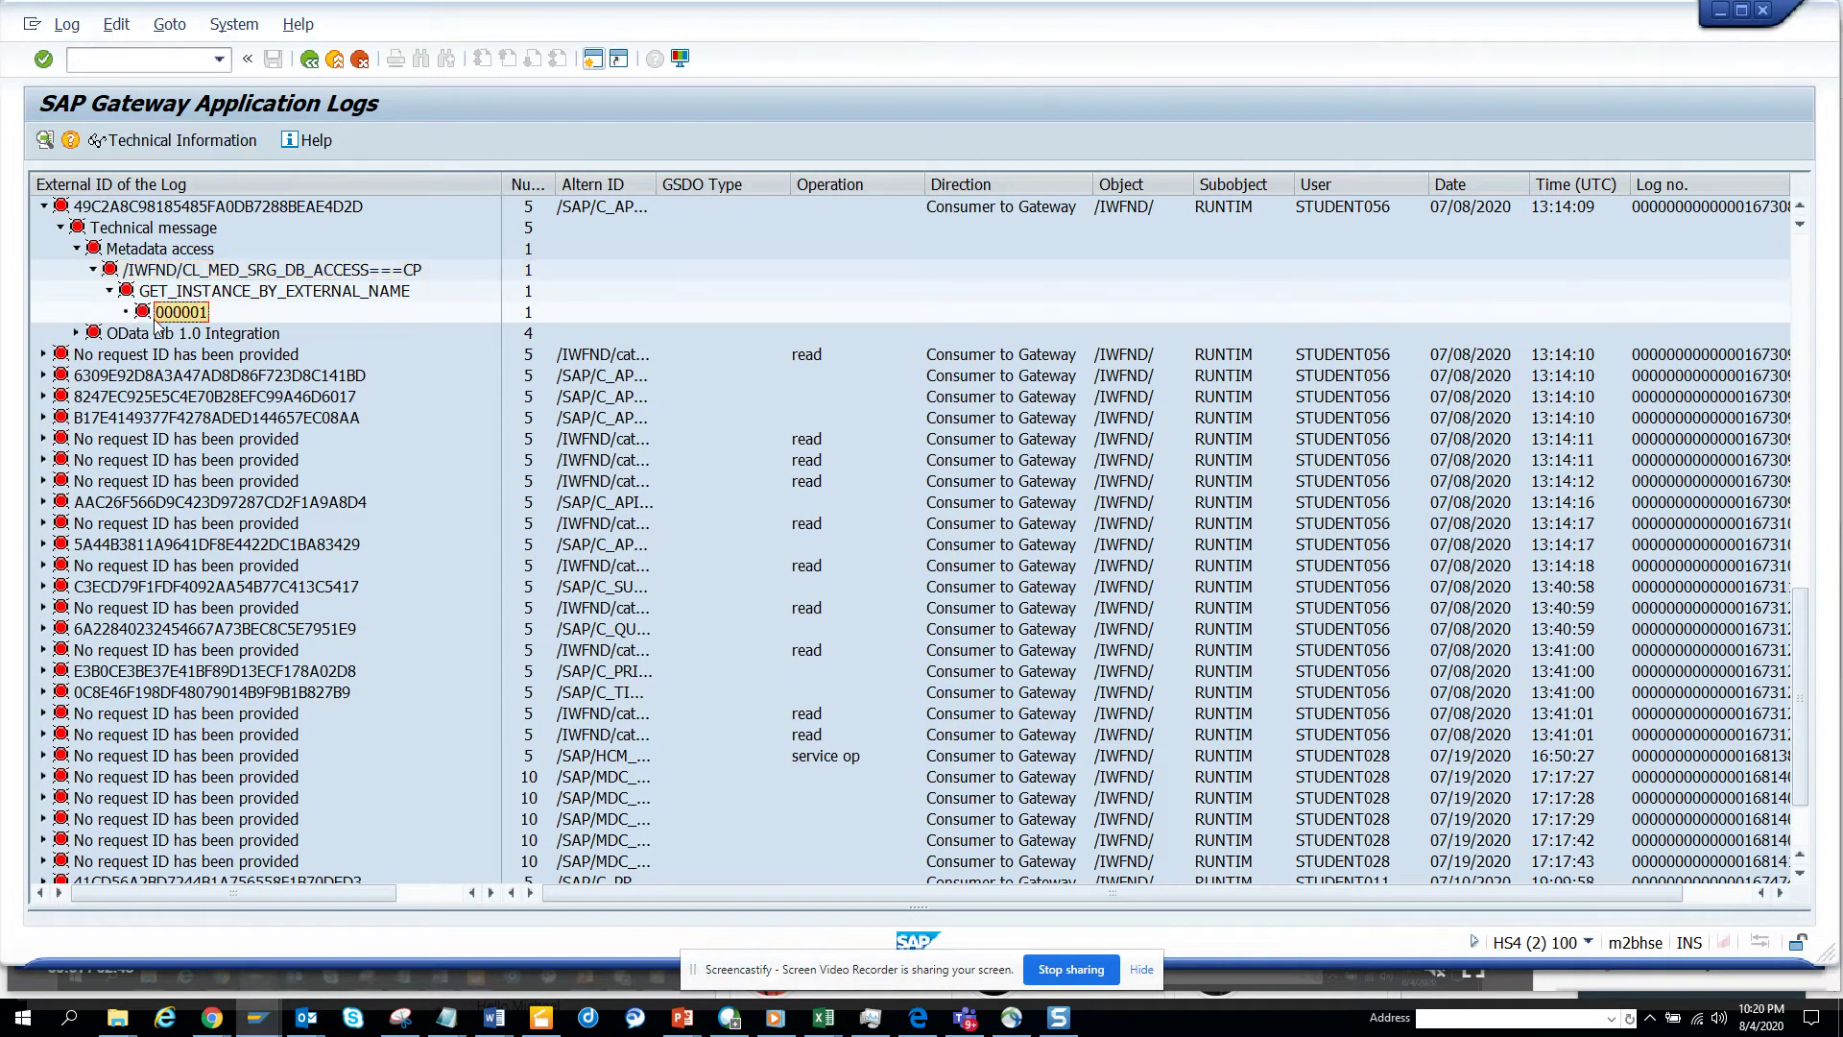
{"action": "left_click", "coordinate": [190, 142]}
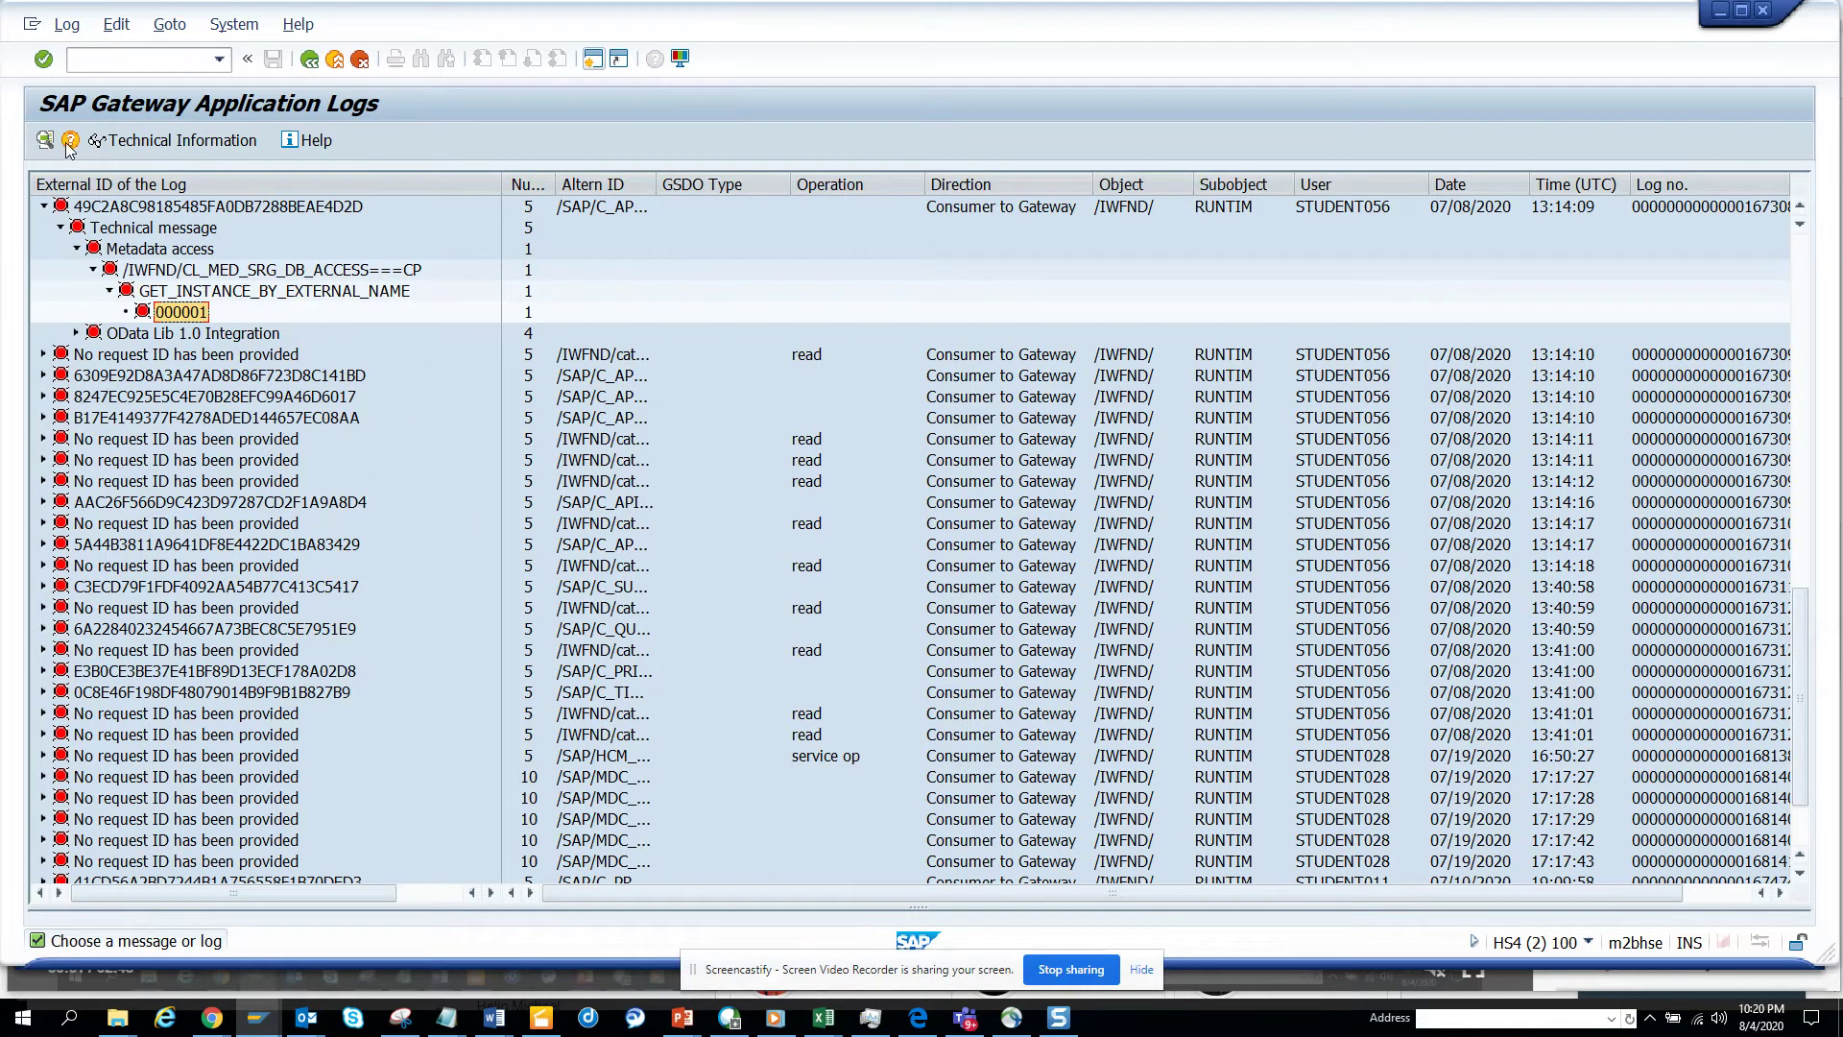
{"action": "left_click", "coordinate": [64, 209]}
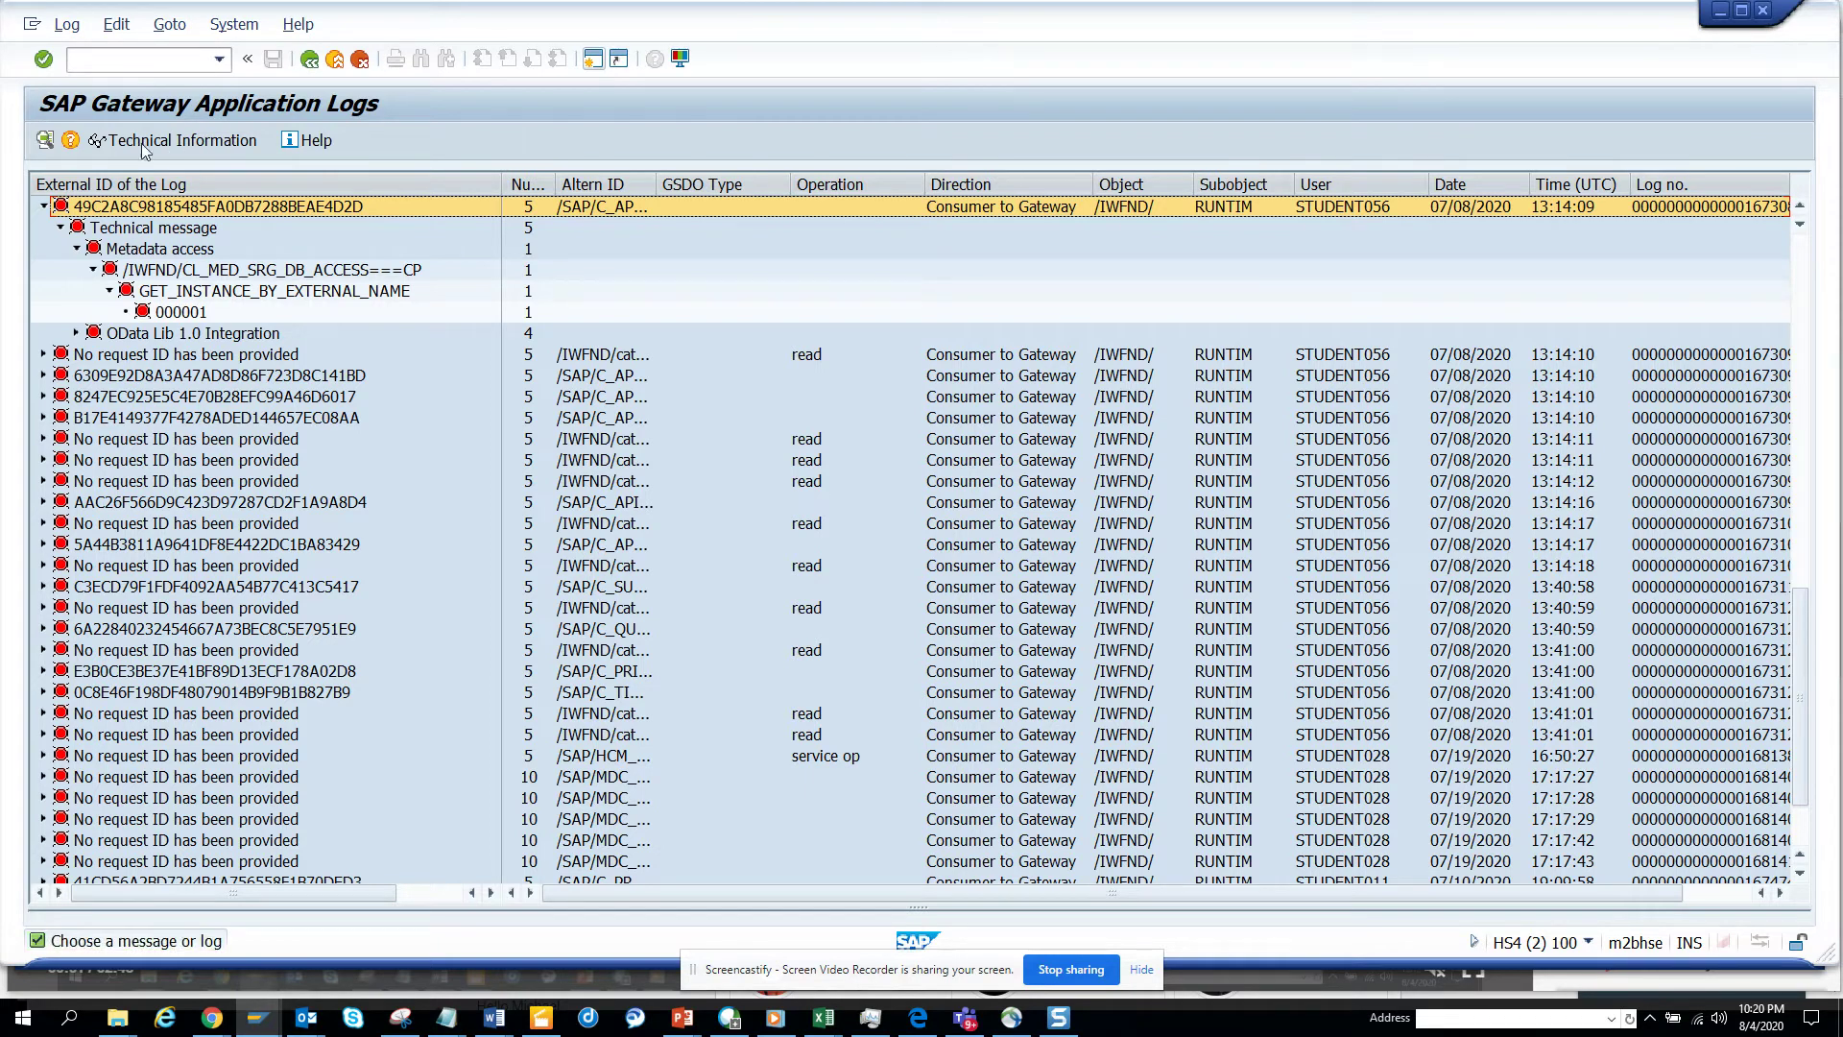
{"action": "left_click", "coordinate": [70, 141]}
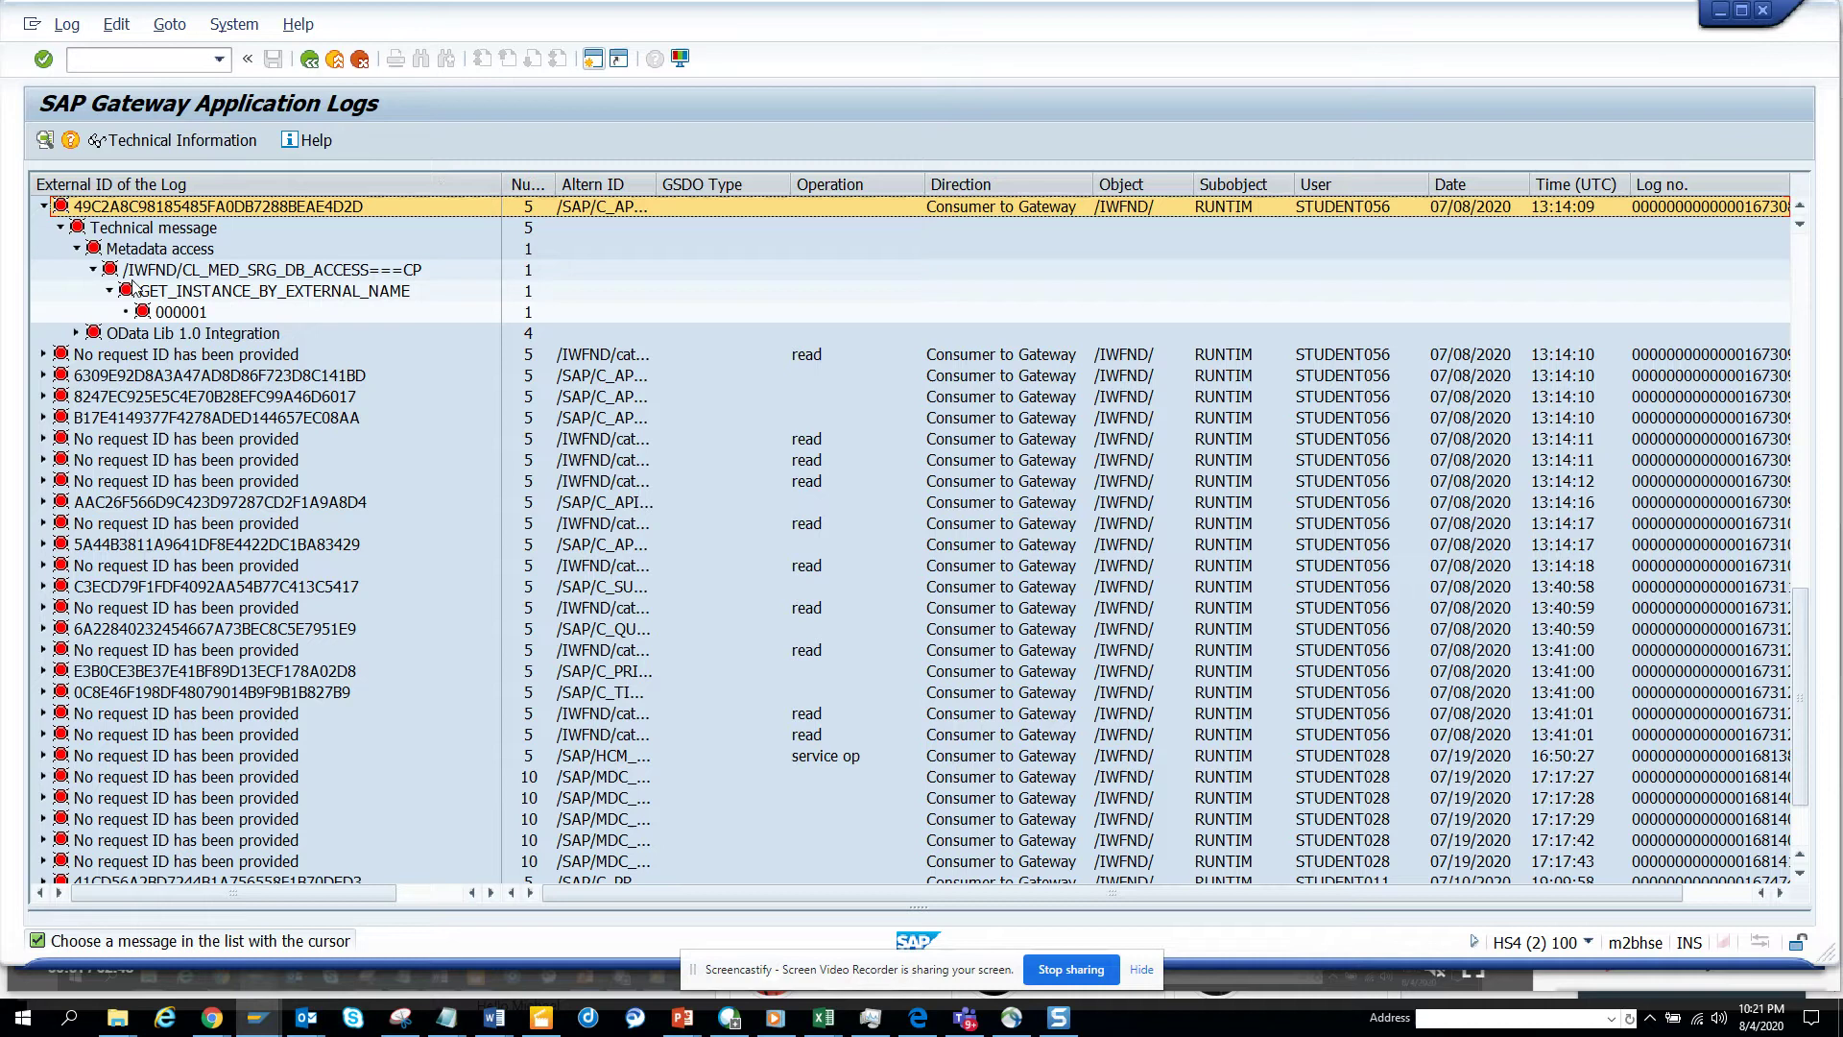
Rerun the log search with 'Only Very Important Logs' (cancels only), which finds no logs
{"action": "left_click", "coordinate": [309, 61]}
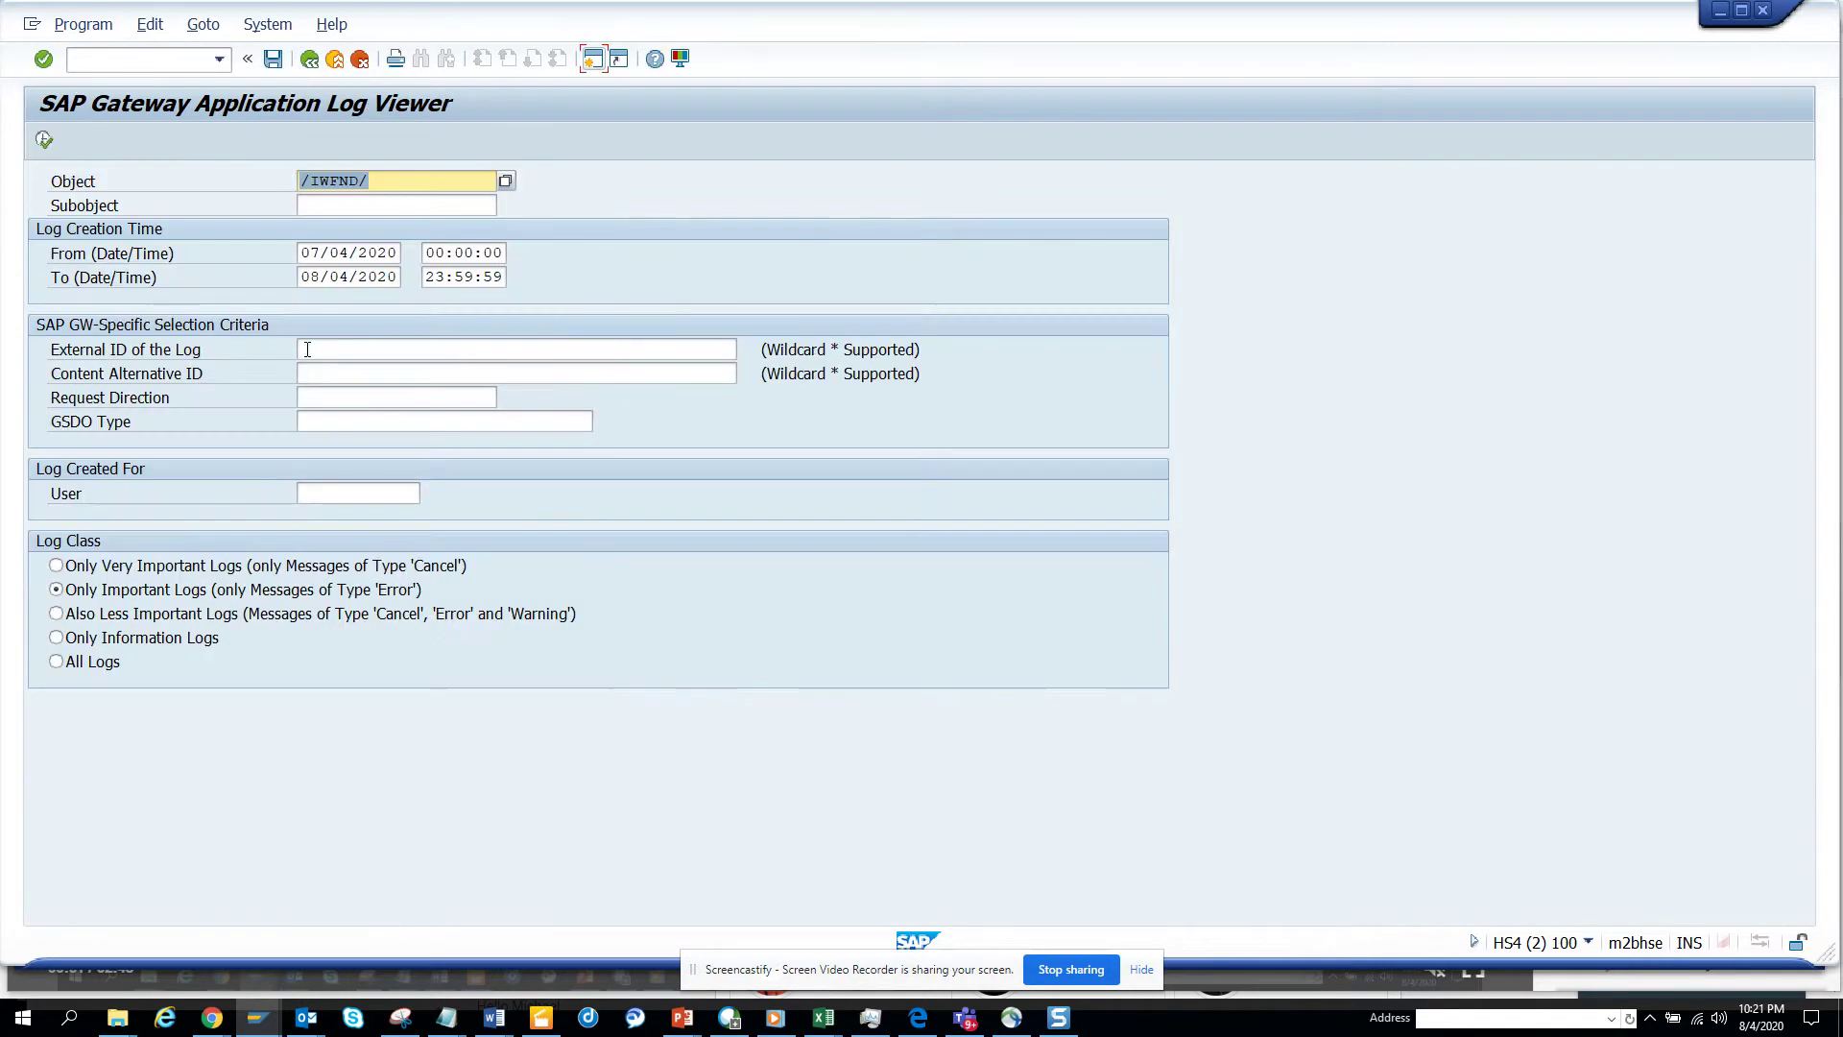
{"action": "left_click", "coordinate": [150, 615]}
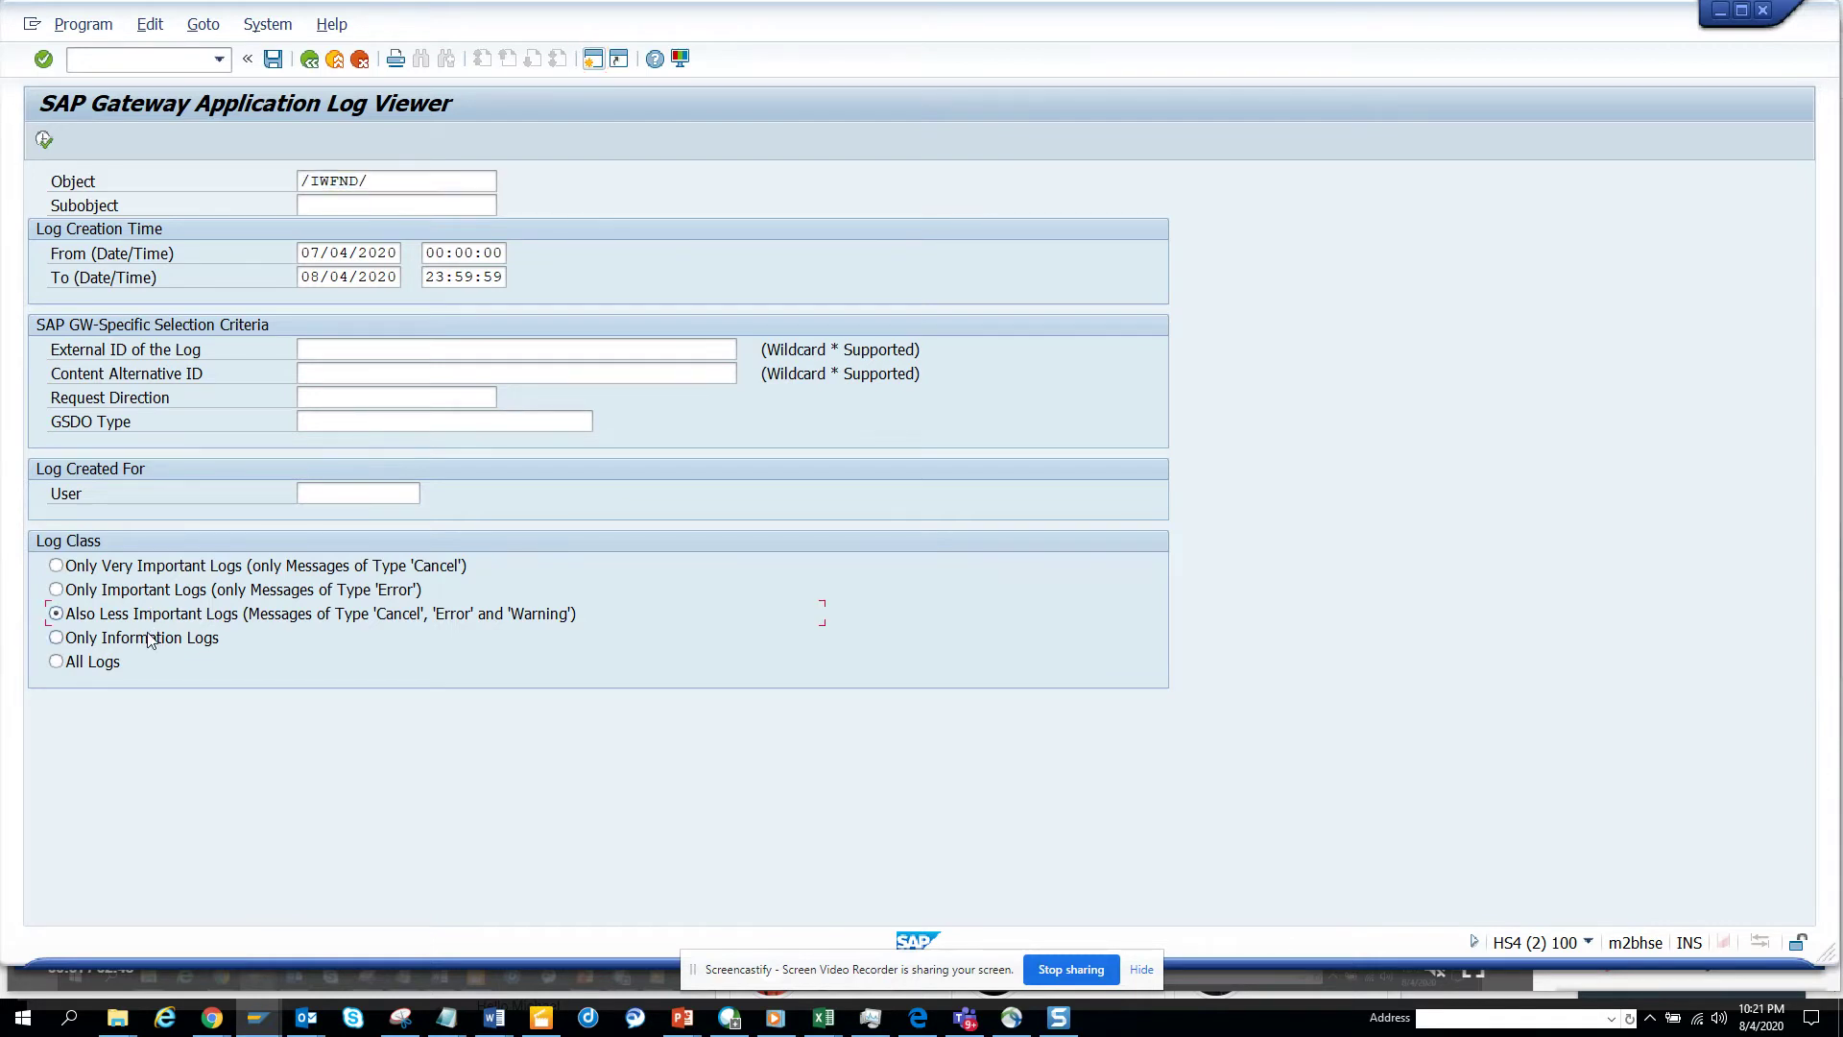
{"action": "left_click", "coordinate": [119, 568]}
{"action": "left_click", "coordinate": [44, 139]}
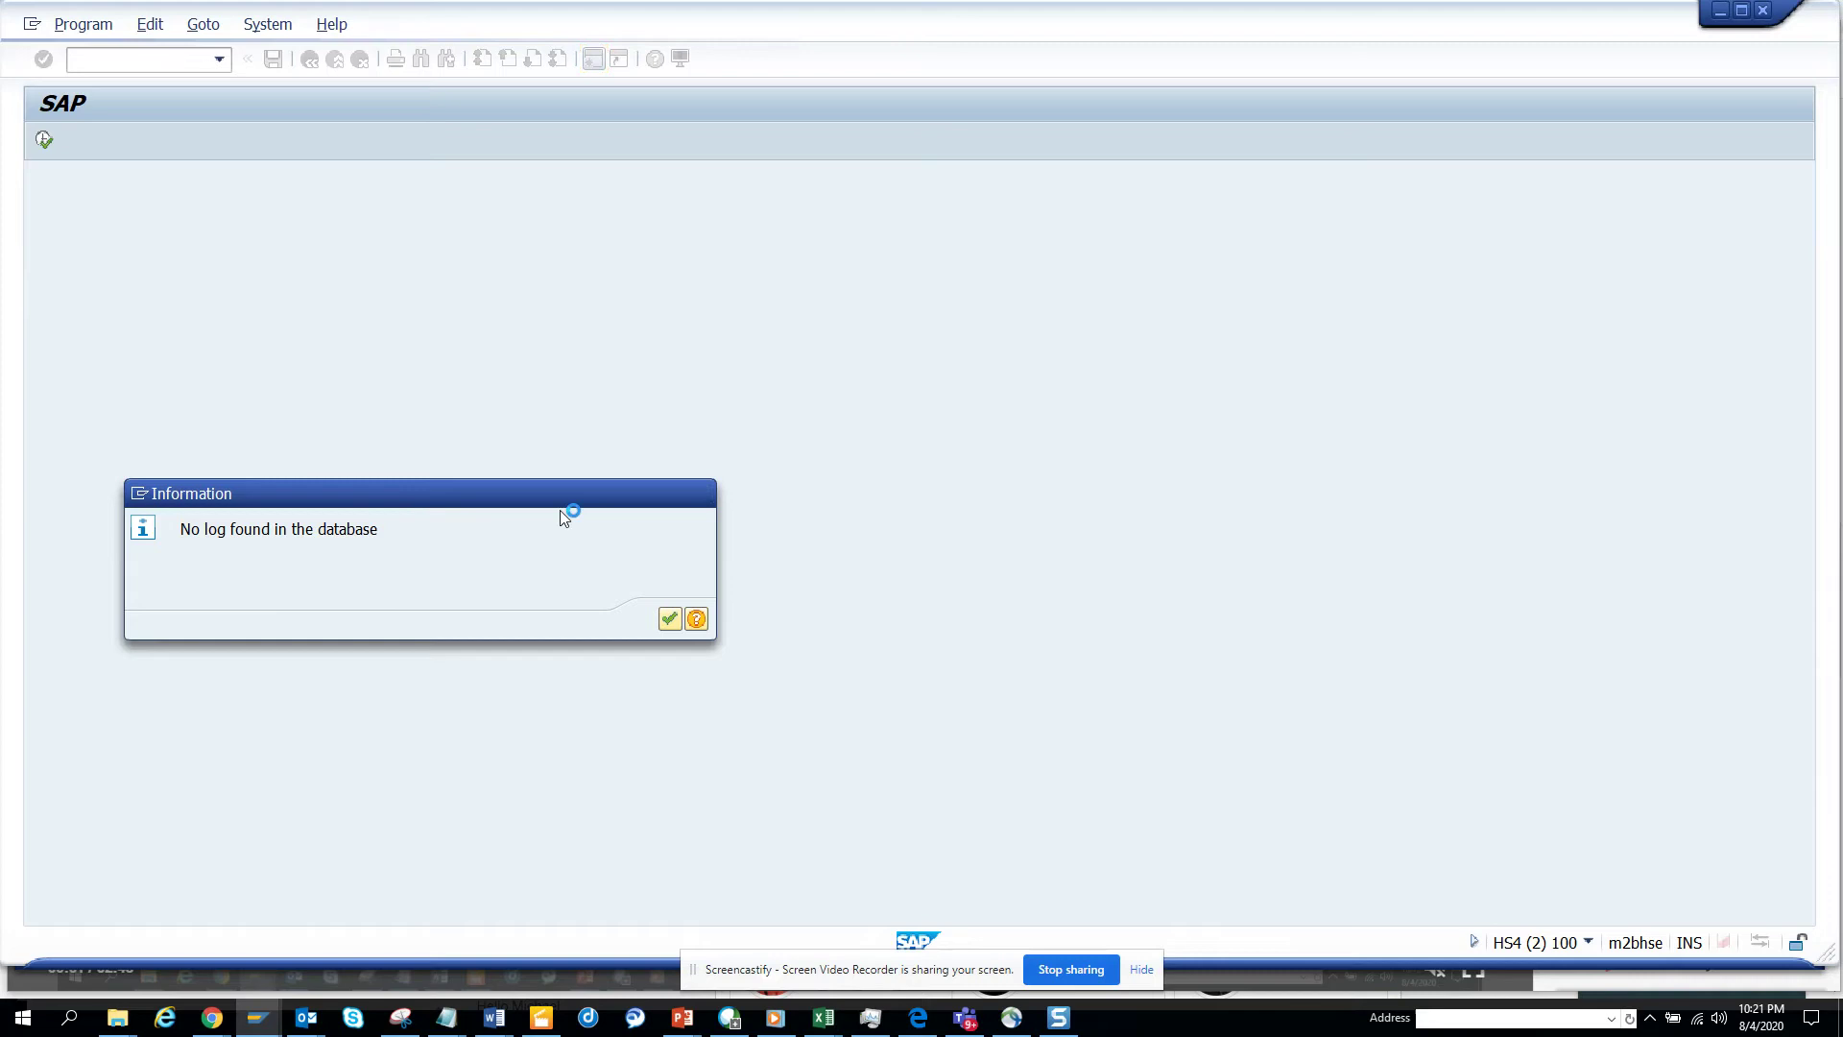
{"action": "key", "text": "Return"}
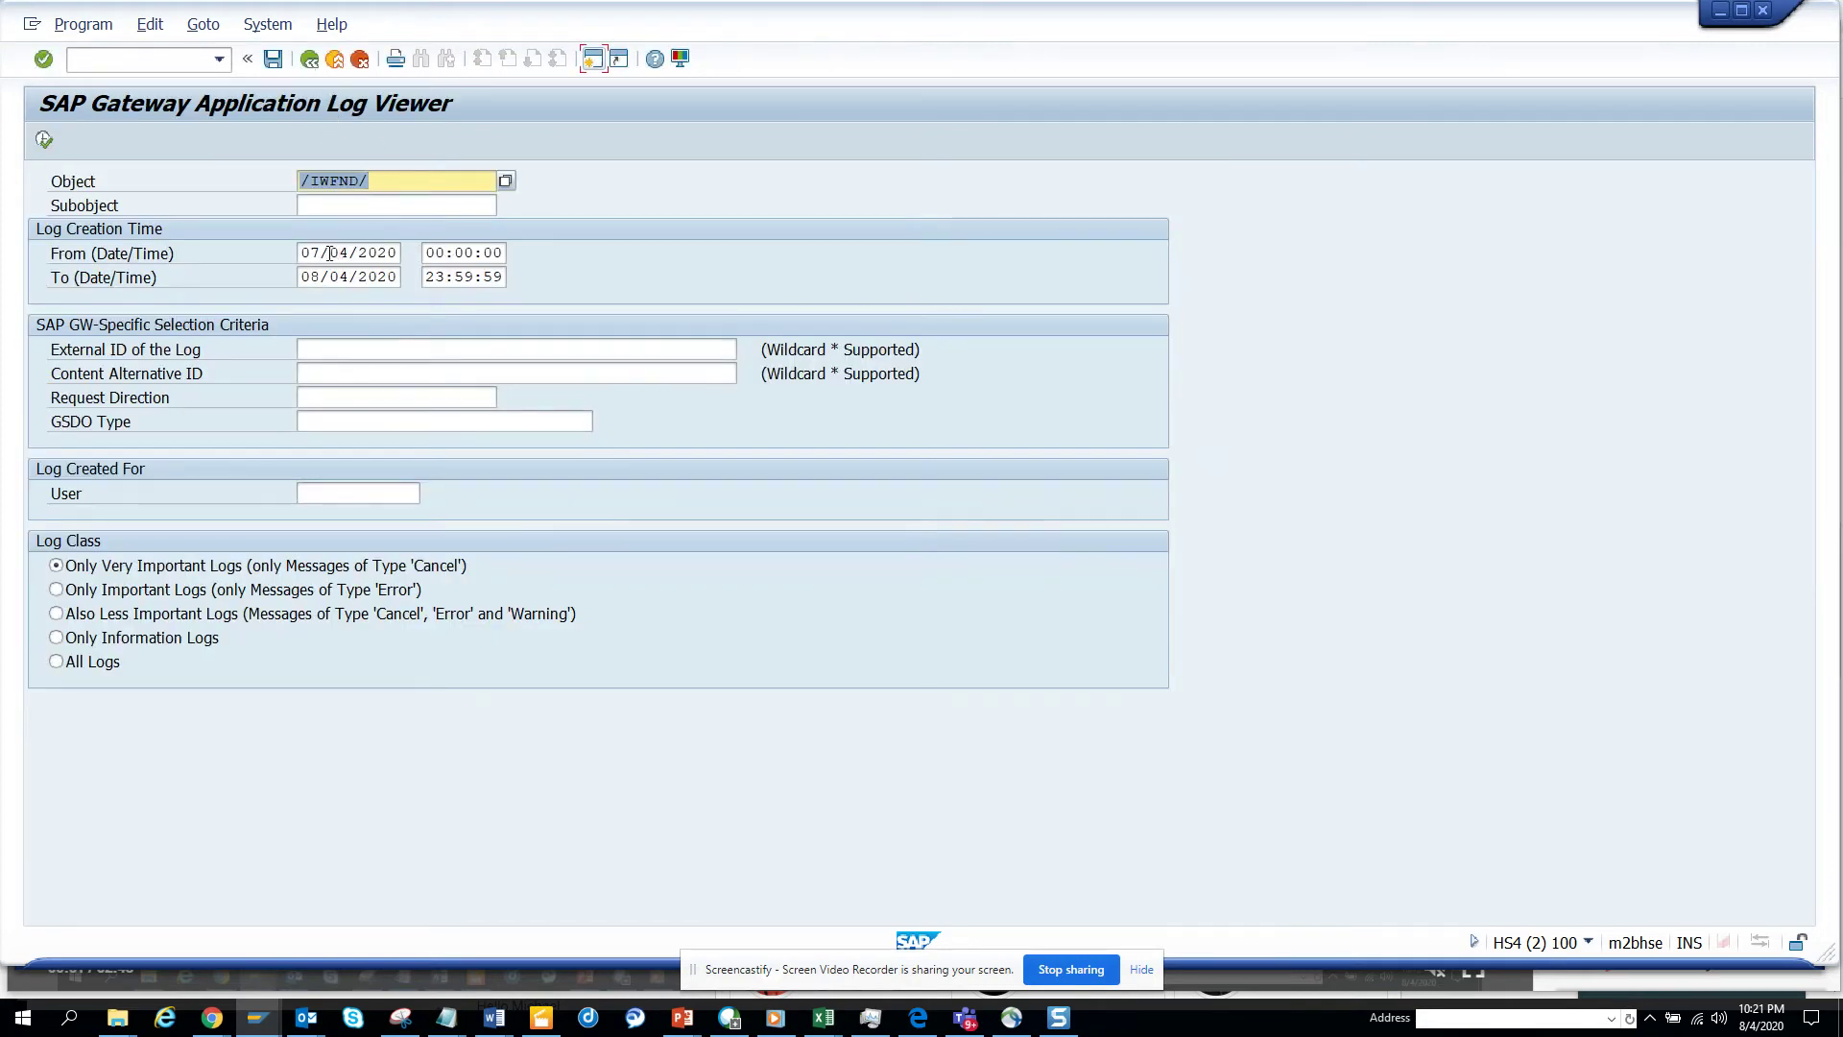
Change the From date to 01/04/2020 and run the search again
{"action": "left_click_drag", "start_coordinate": [316, 254], "coordinate": [307, 259]}
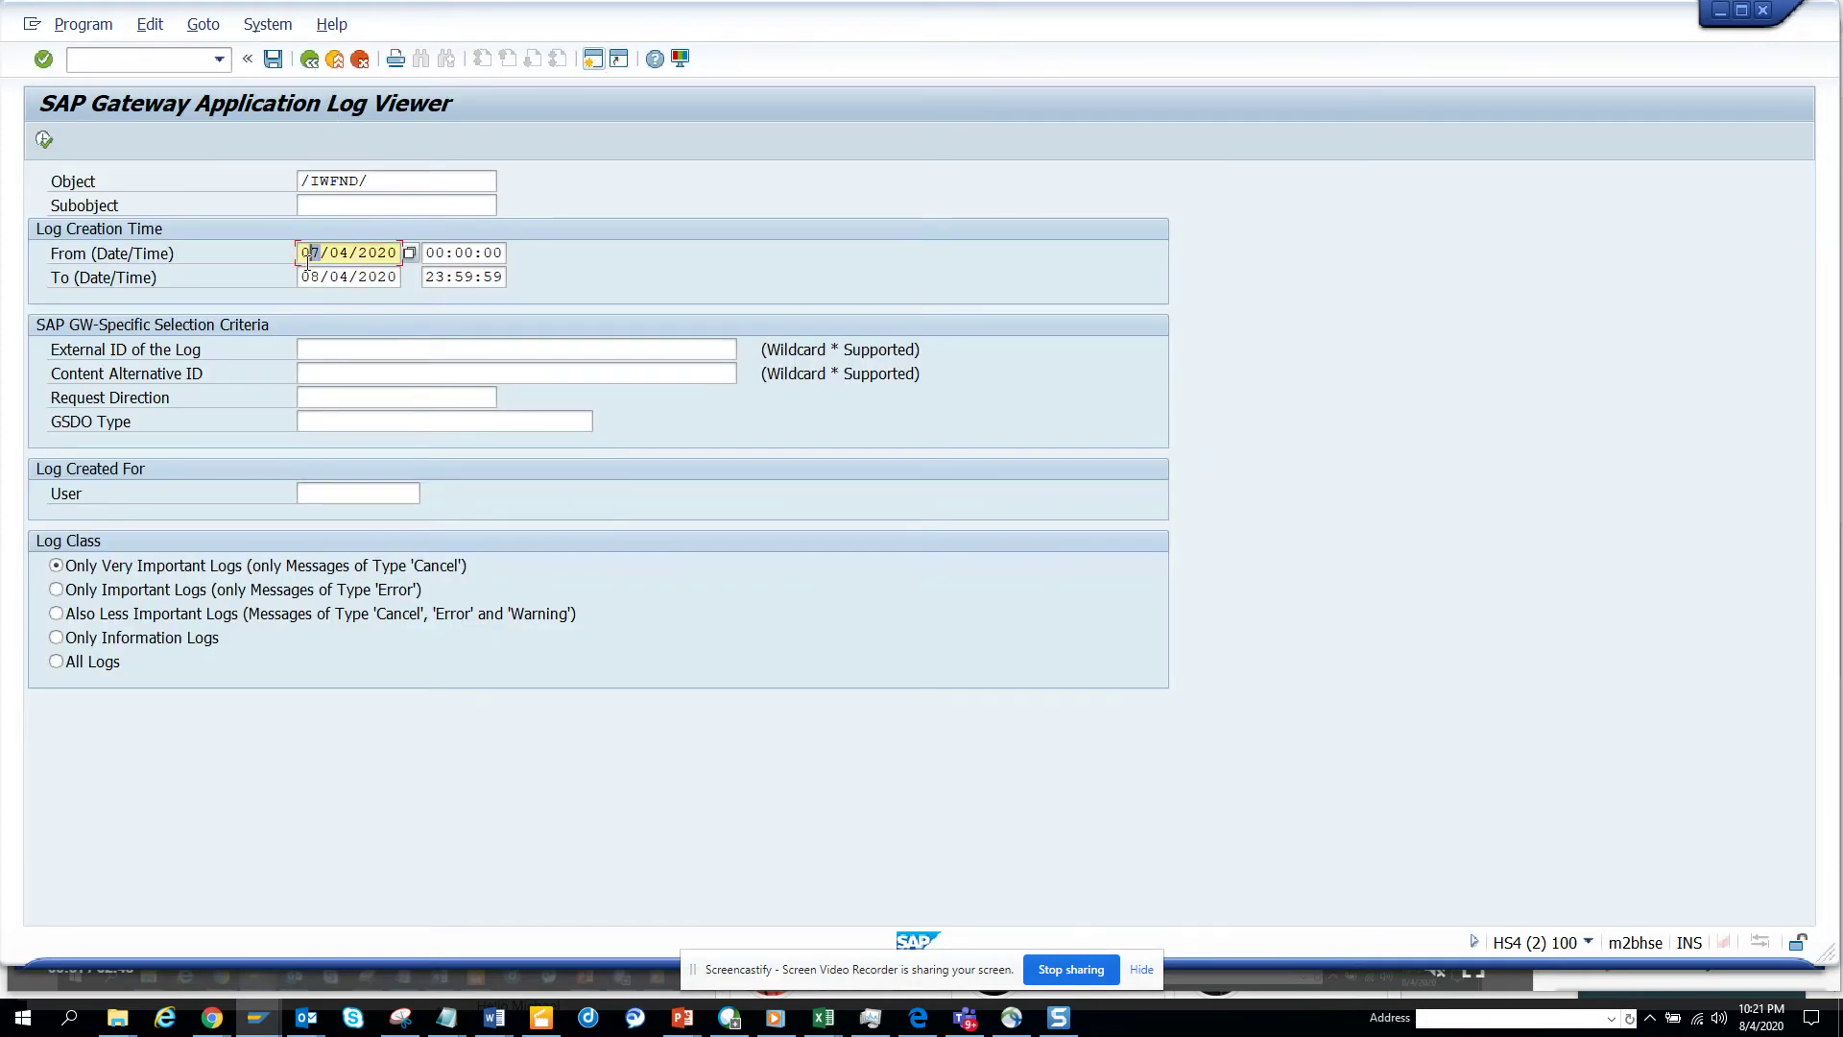
{"action": "type", "text": "1"}
{"action": "left_click", "coordinate": [49, 146]}
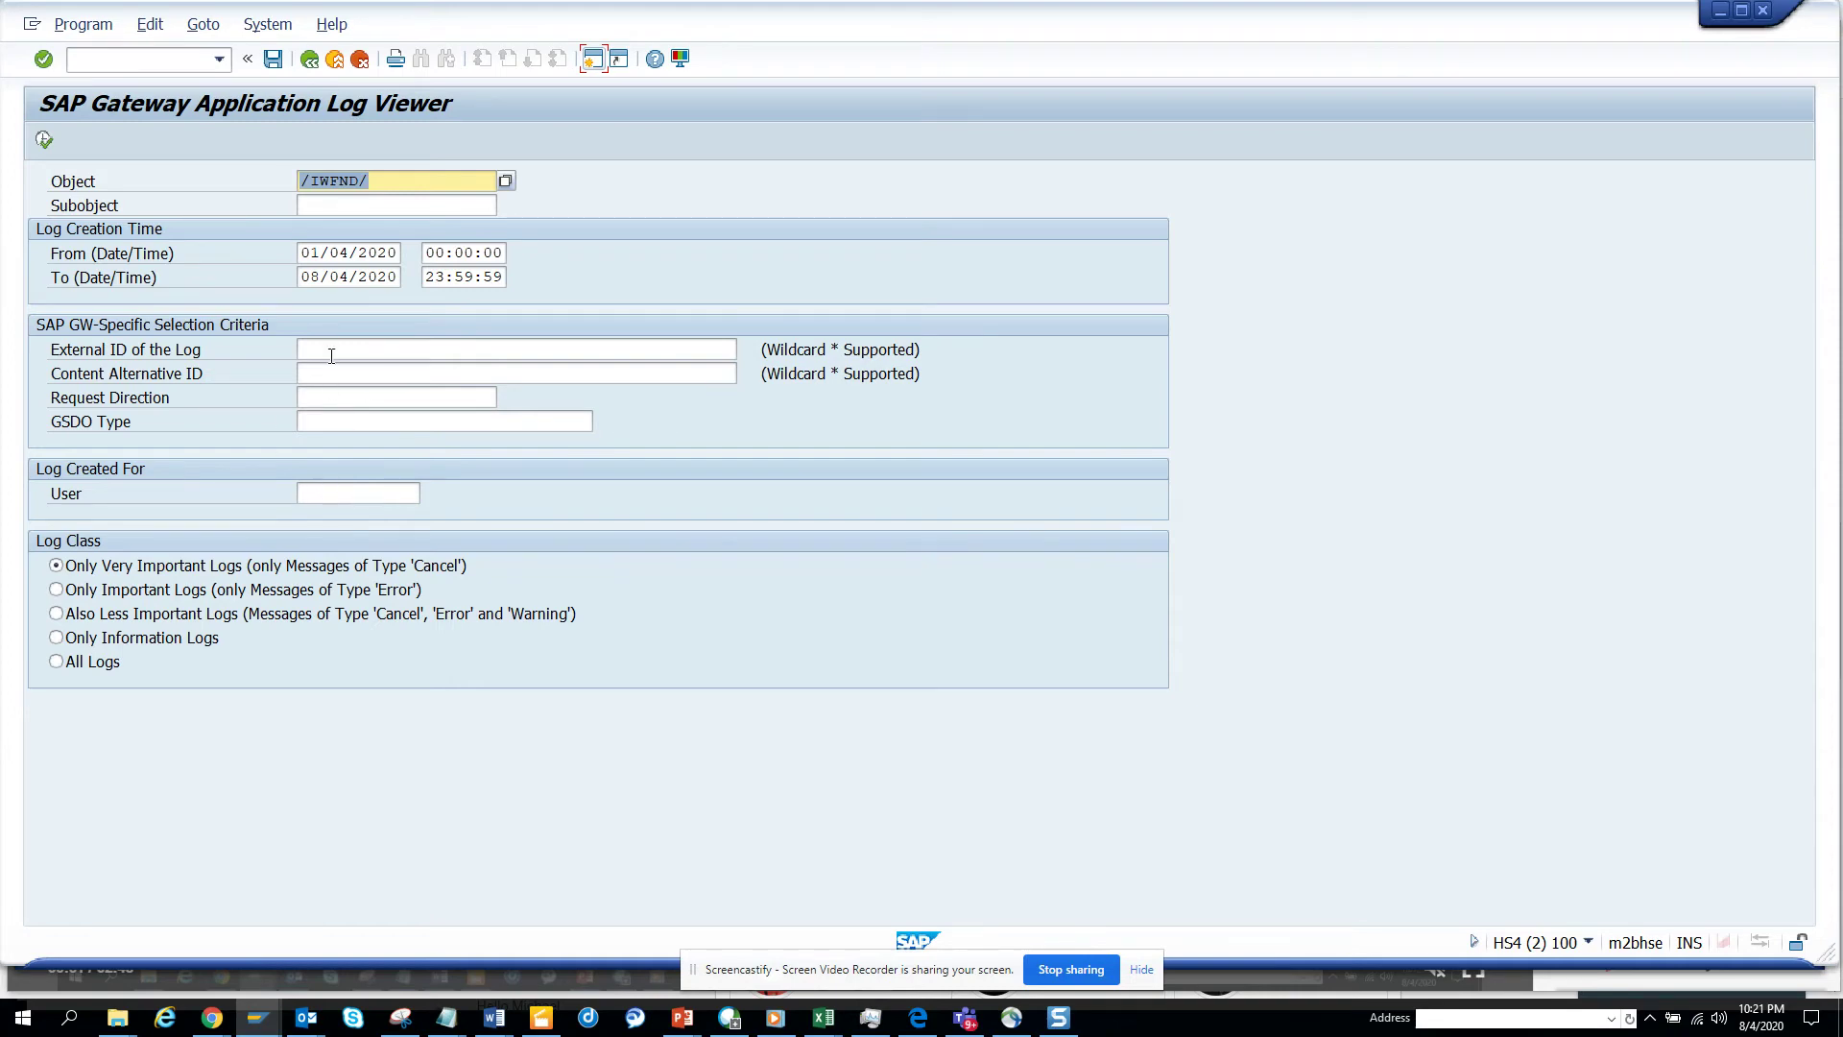
Open System > Status to view client 100, transaction /IWFND/APPS_LOG and screen 1000
{"action": "left_click", "coordinate": [268, 26]}
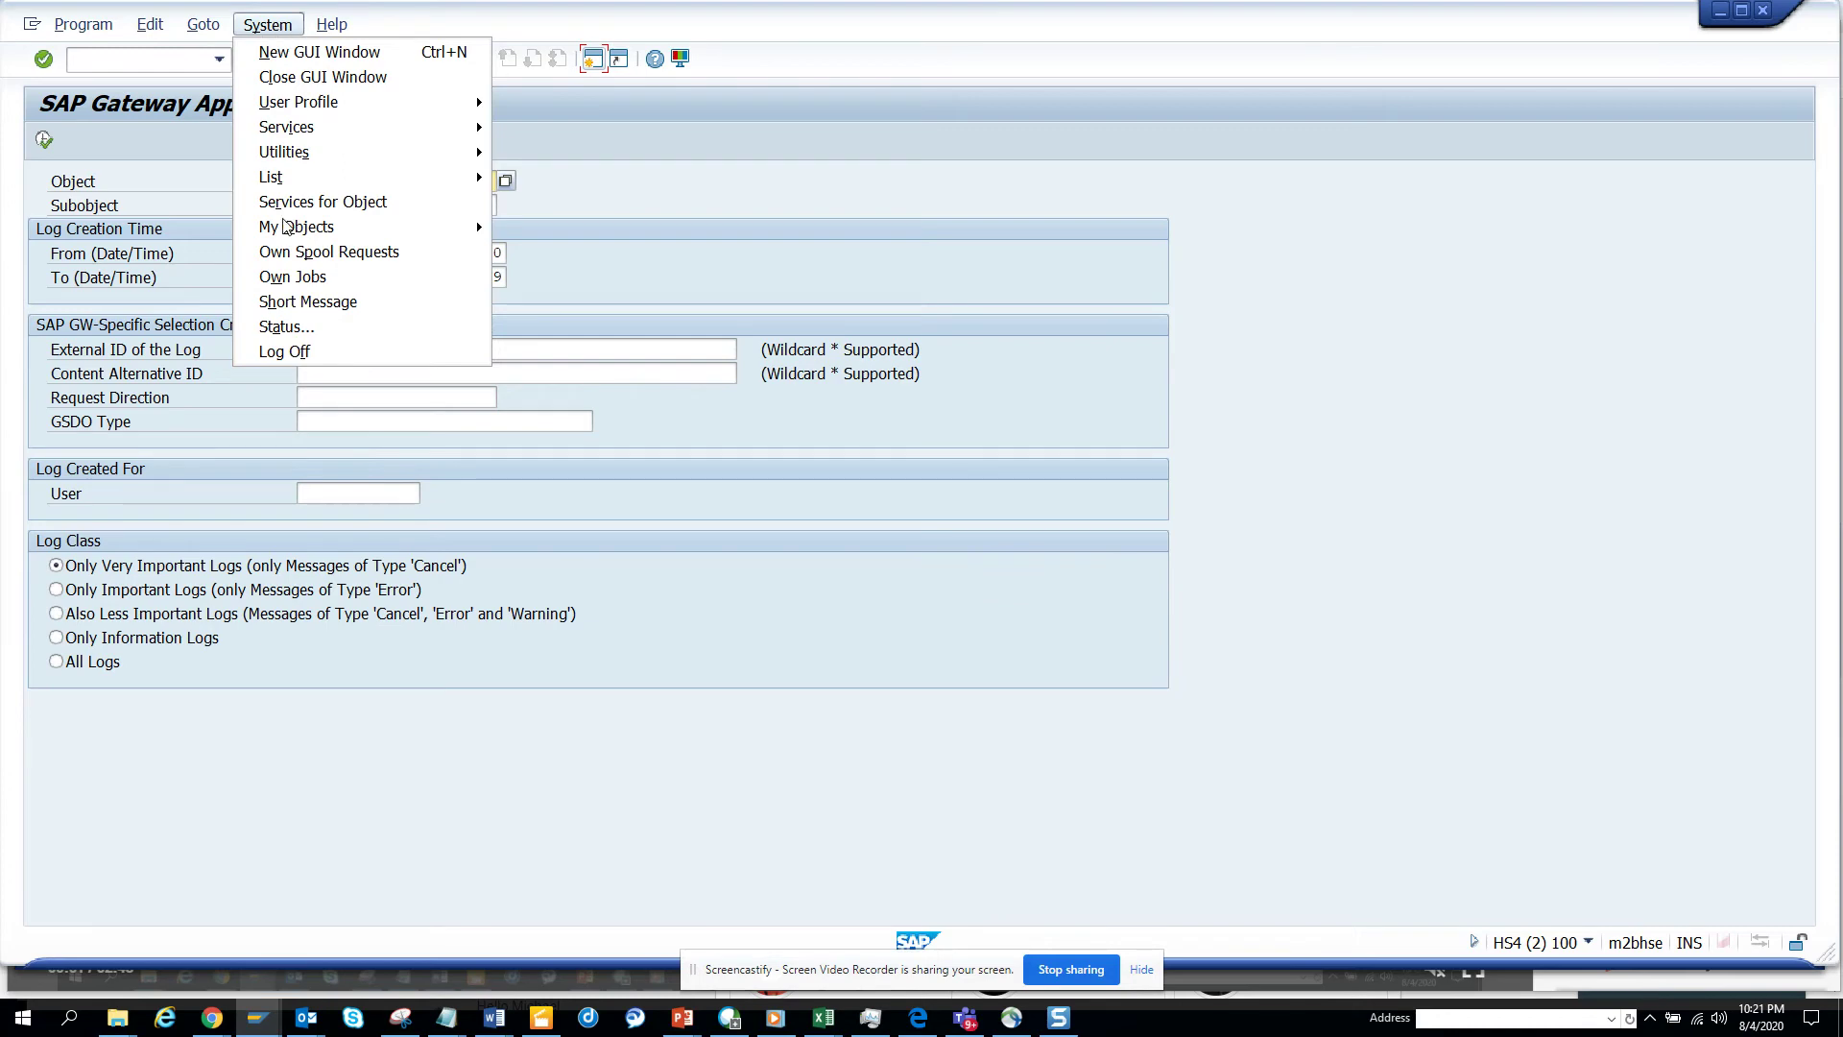
{"action": "left_click", "coordinate": [298, 324]}
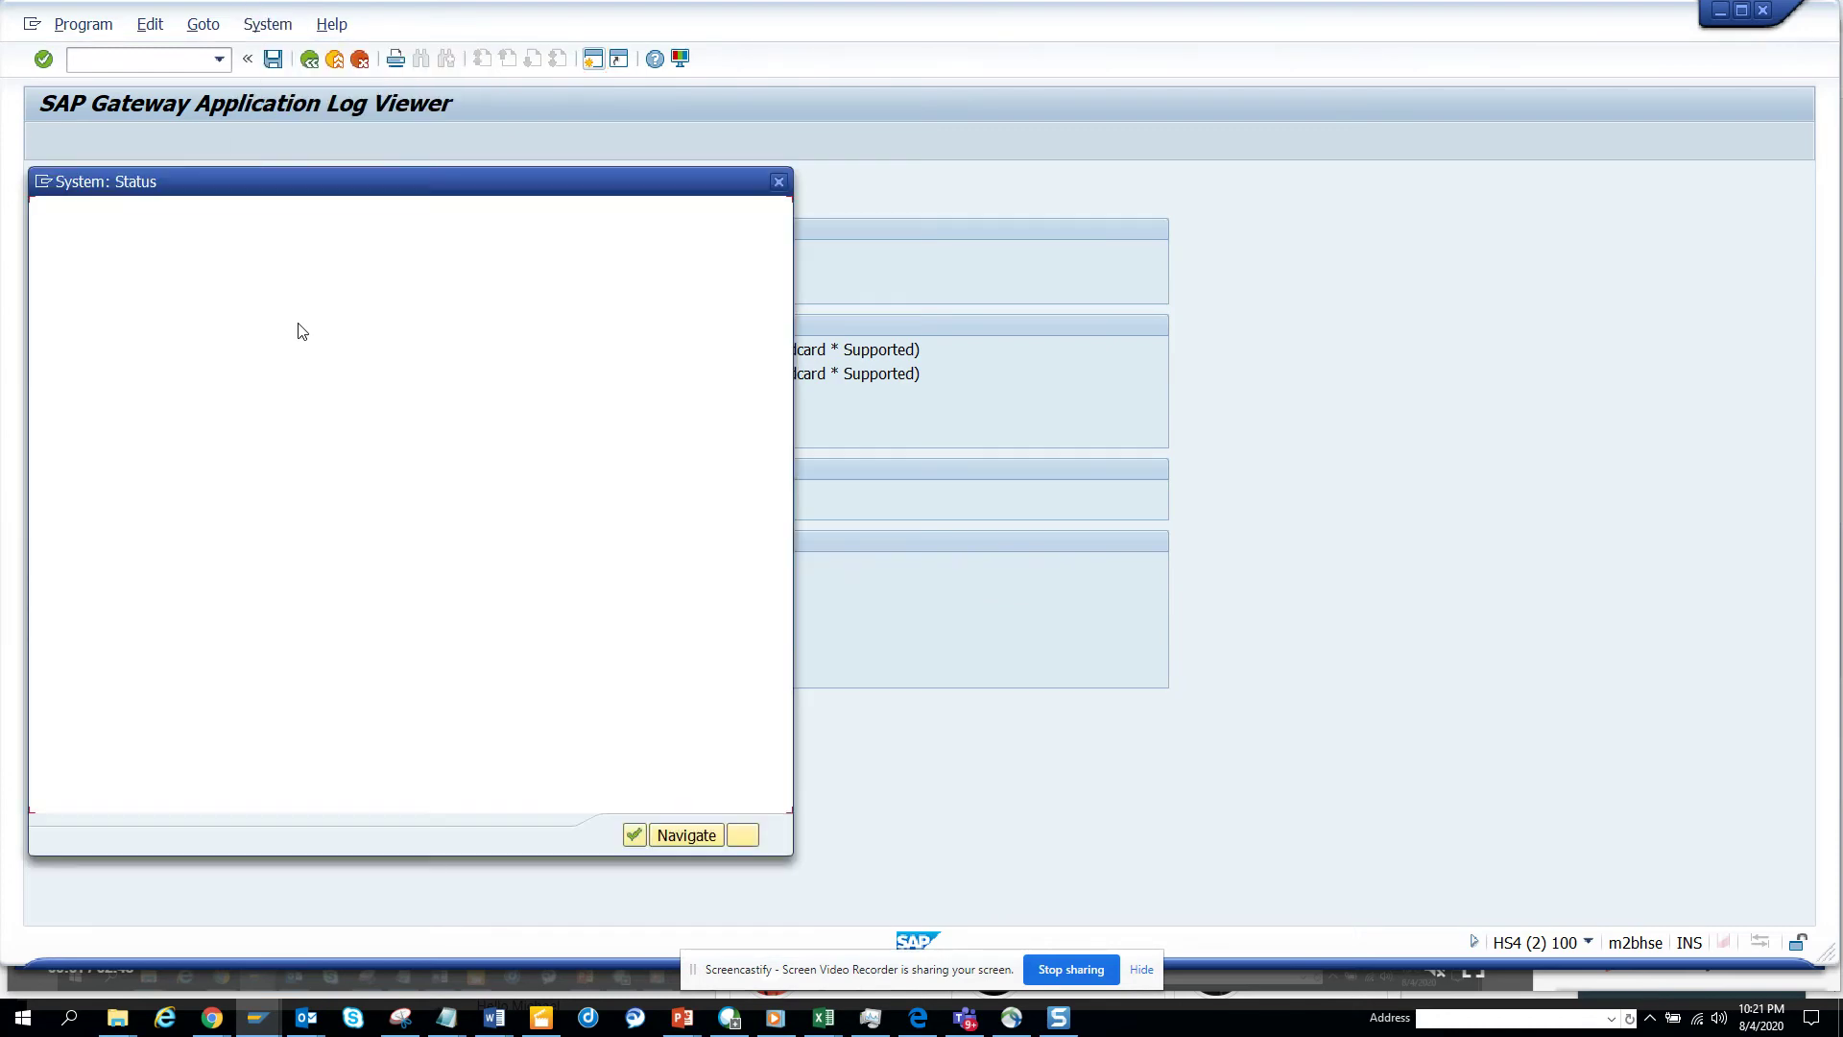
{"action": "left_click", "coordinate": [315, 407]}
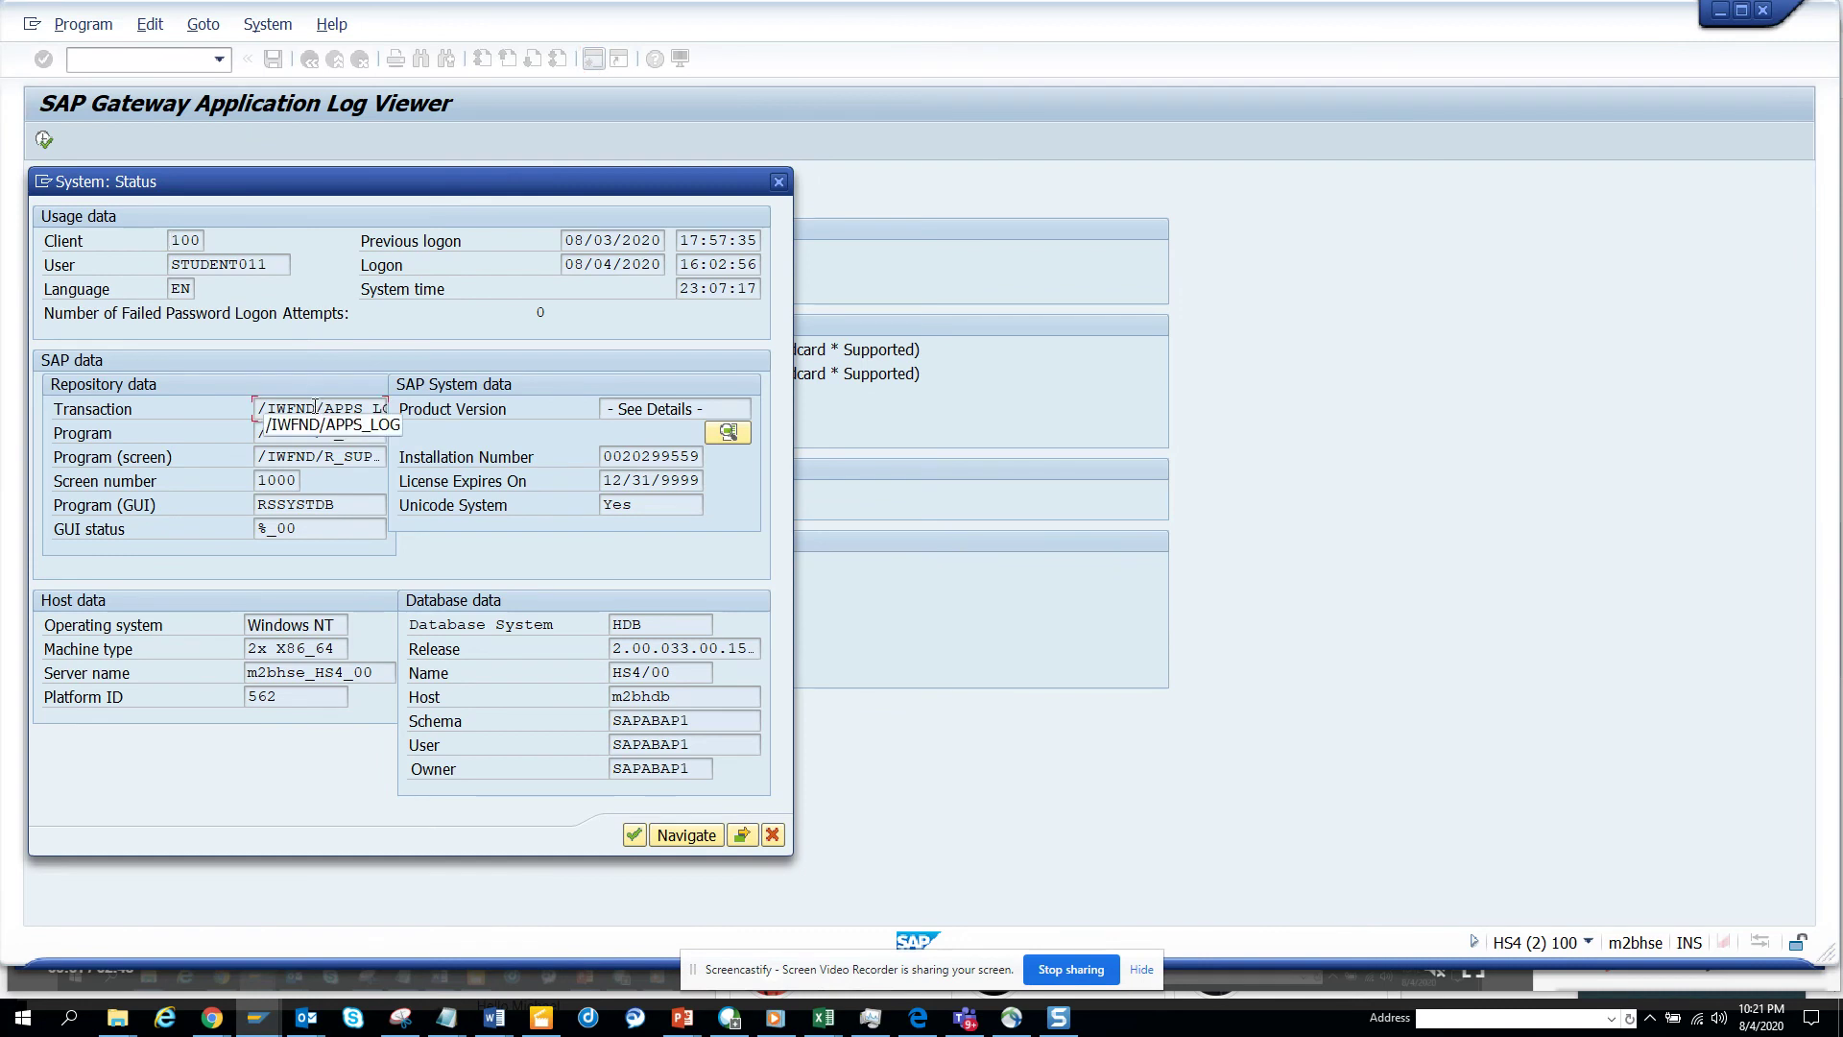